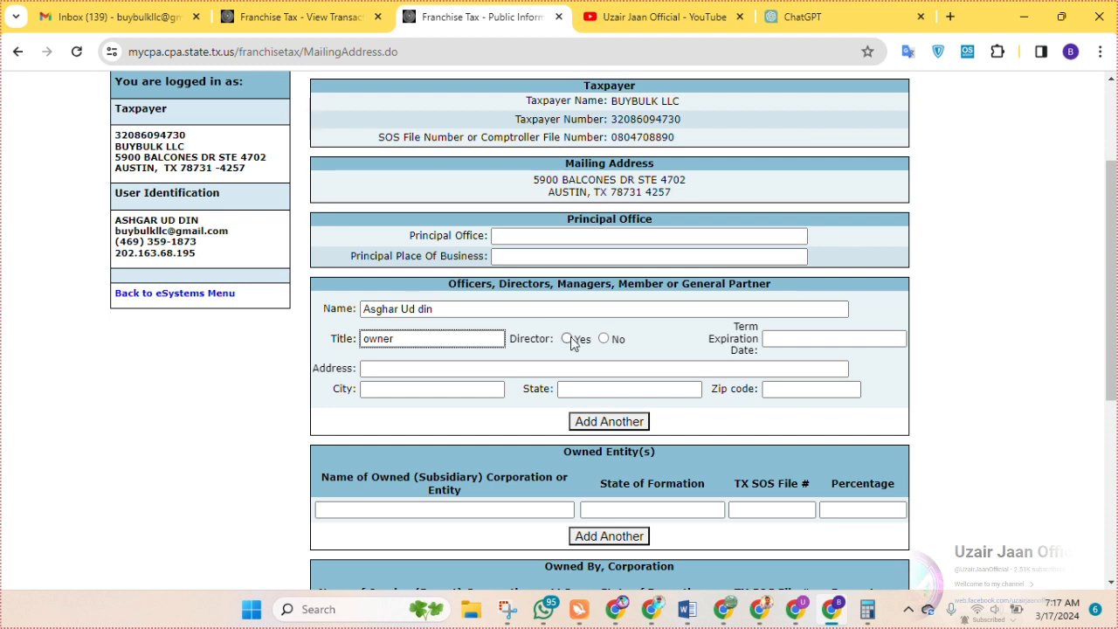
Mark the officer as a director and copy the taxpayer's mailing street address into the officer's address.
click(567, 338)
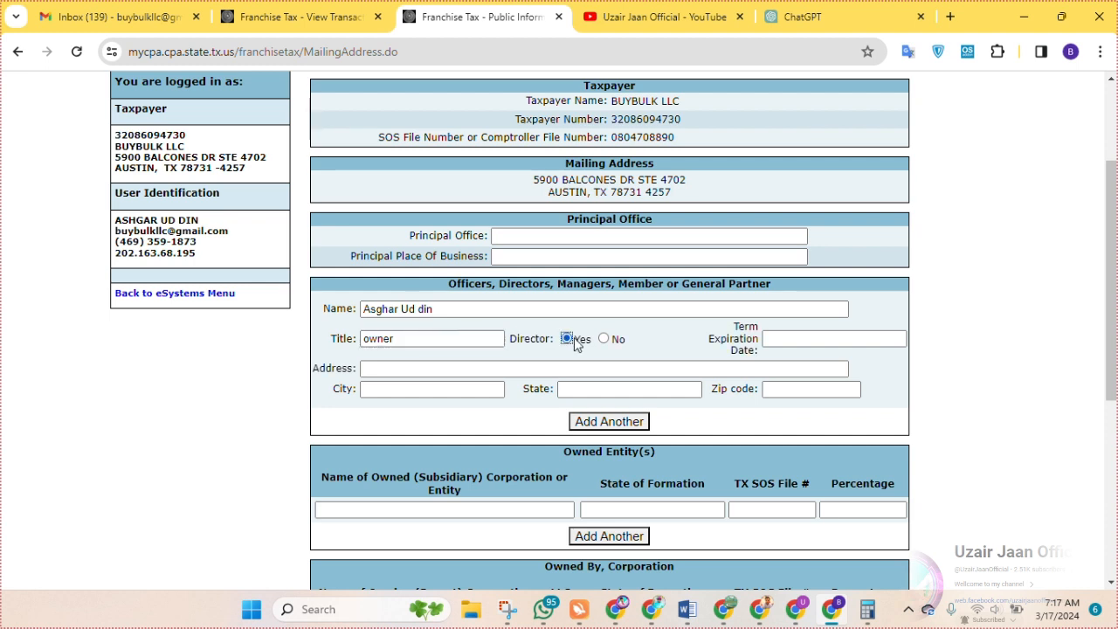
click(791, 339)
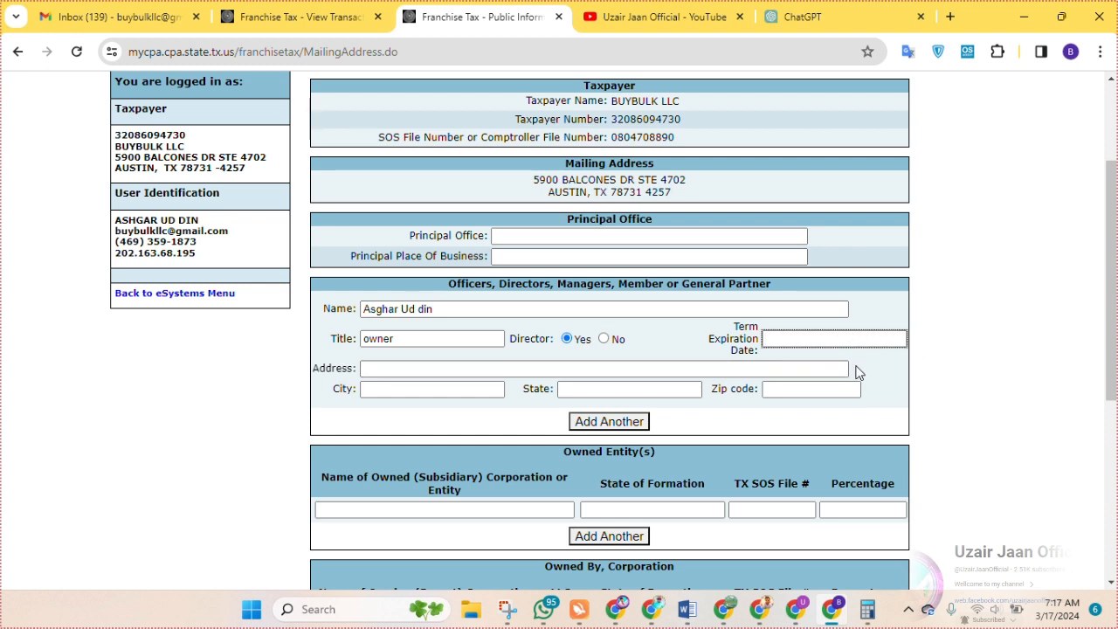
click(455, 365)
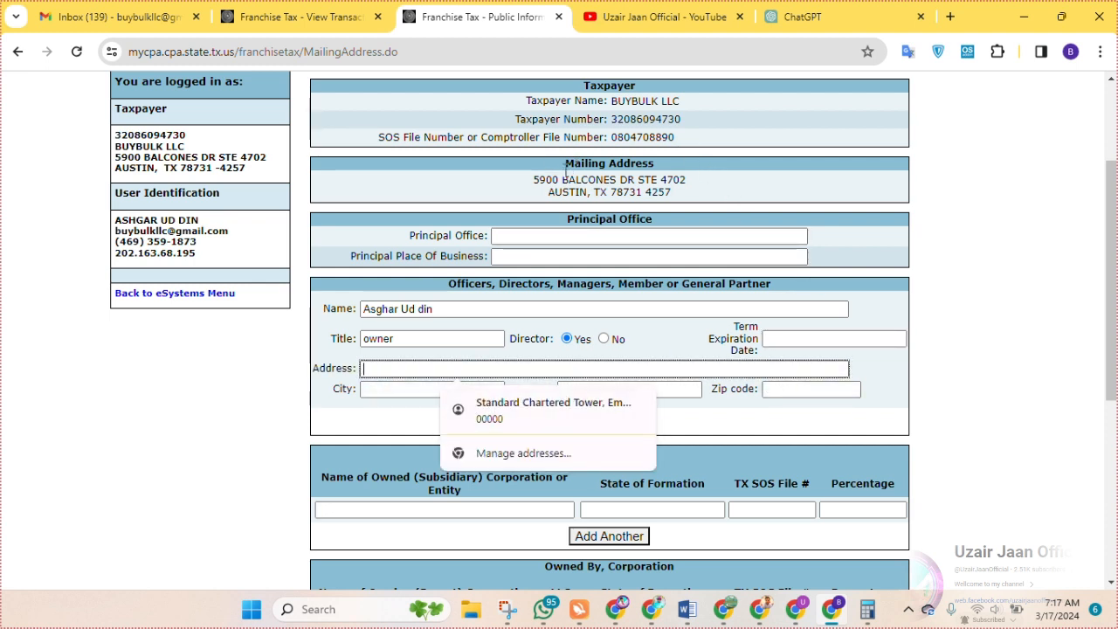
drag(532, 177, 690, 181)
key(ctrl+c)
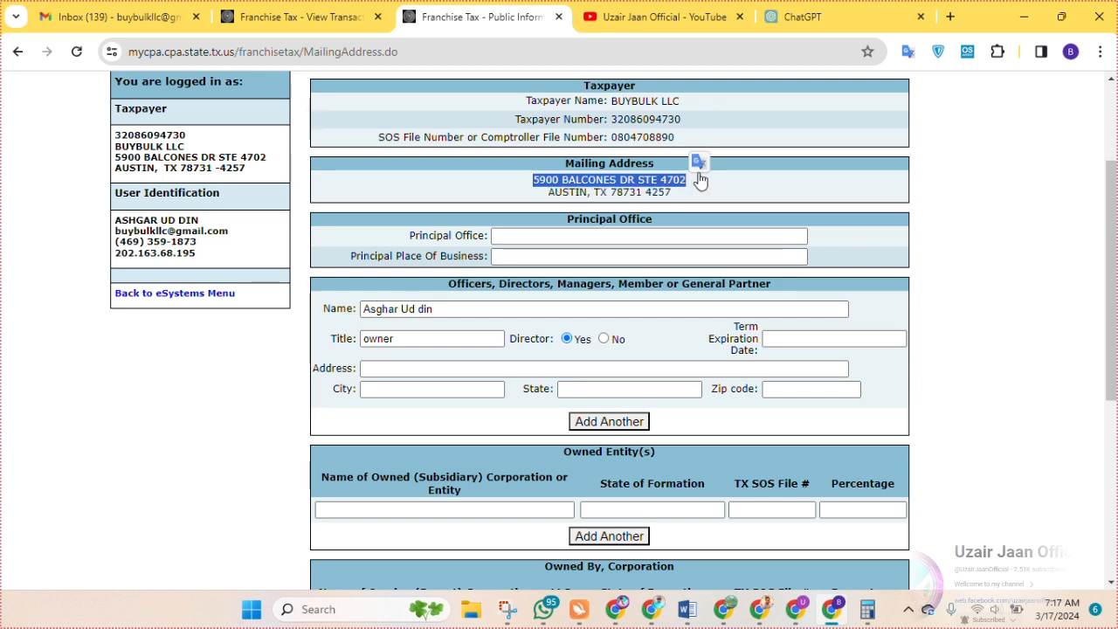
click(368, 371)
key(ctrl+v)
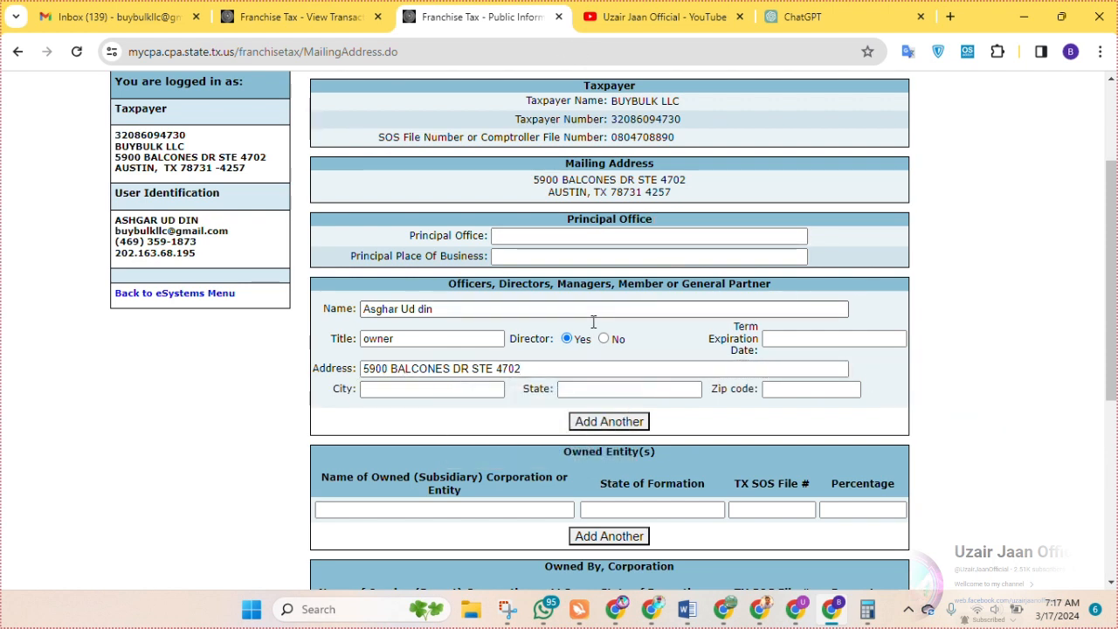
Fill in the officer's city, state and zip code to complete the address.
click(431, 390)
click(429, 389)
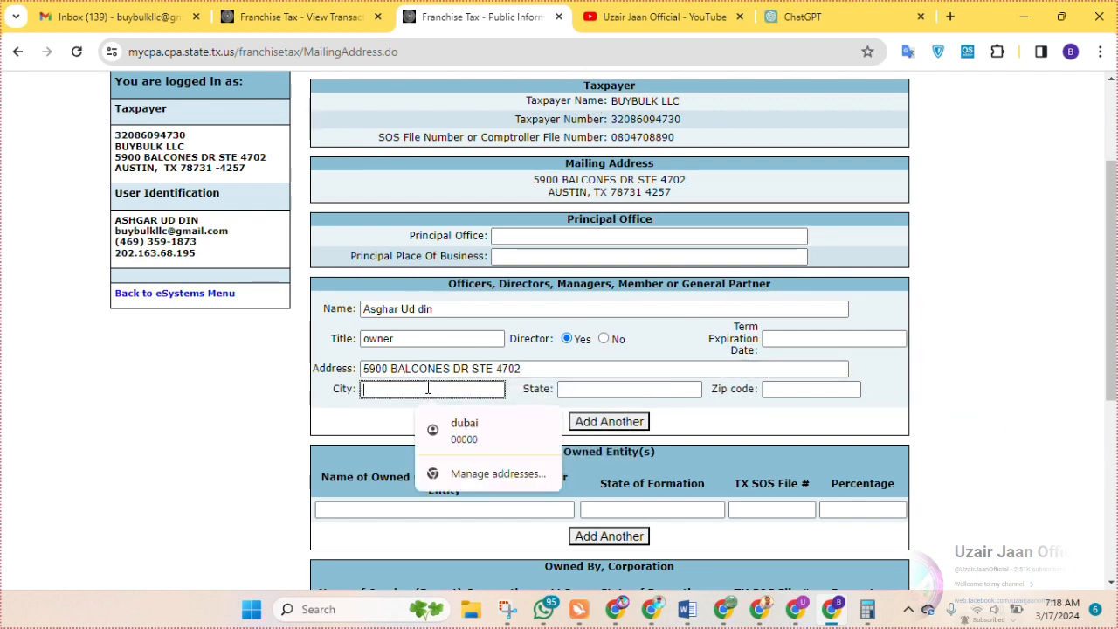
text(austin)
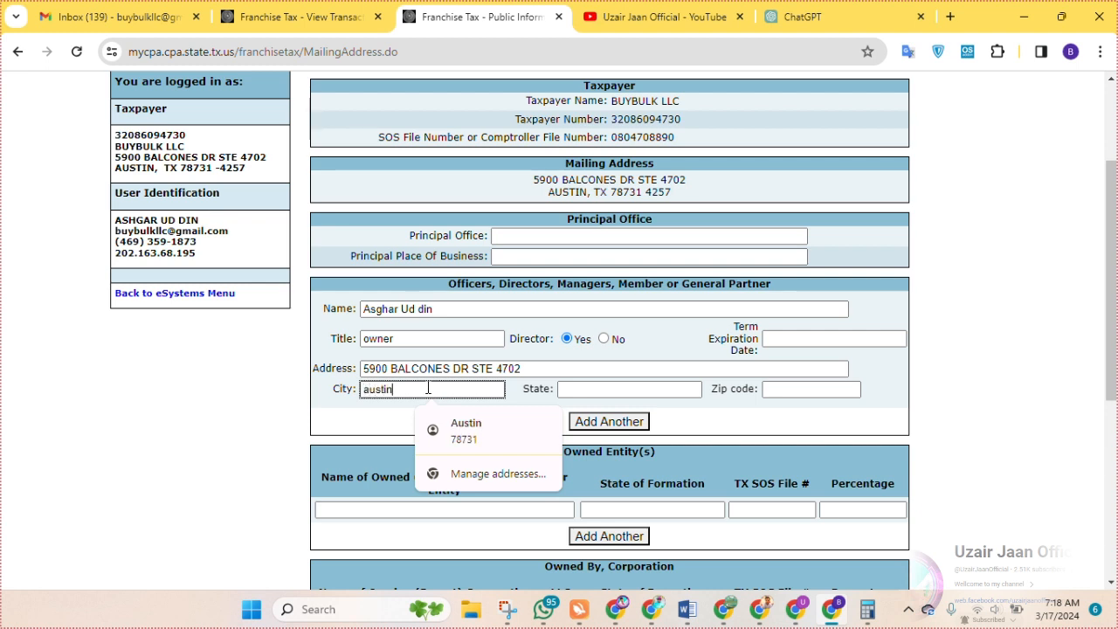
key(Tab)
text(texas)
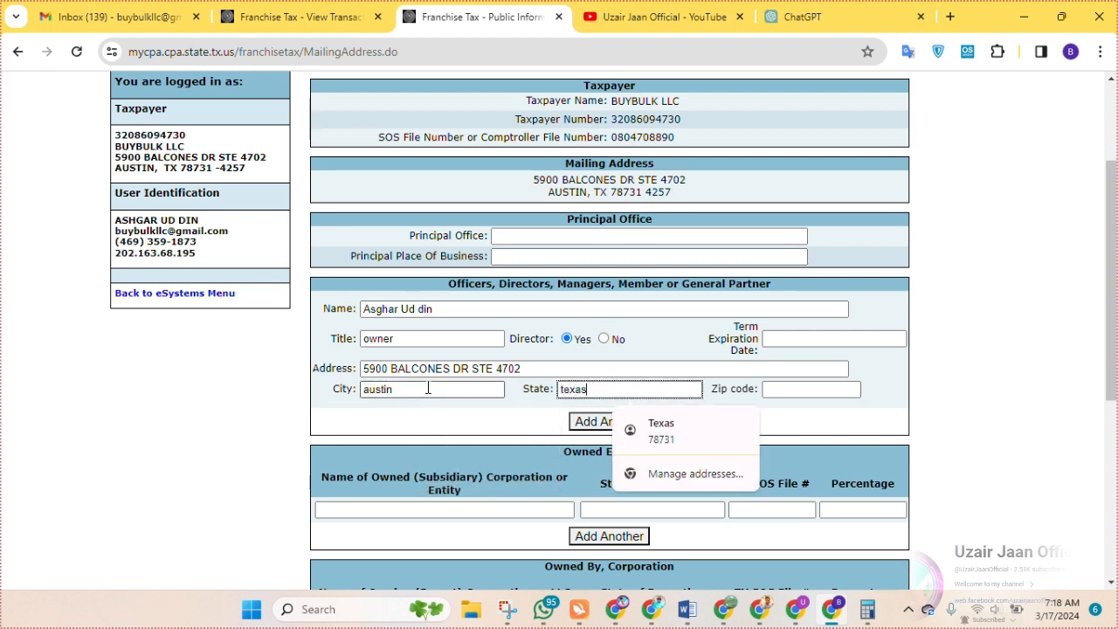
key(Tab)
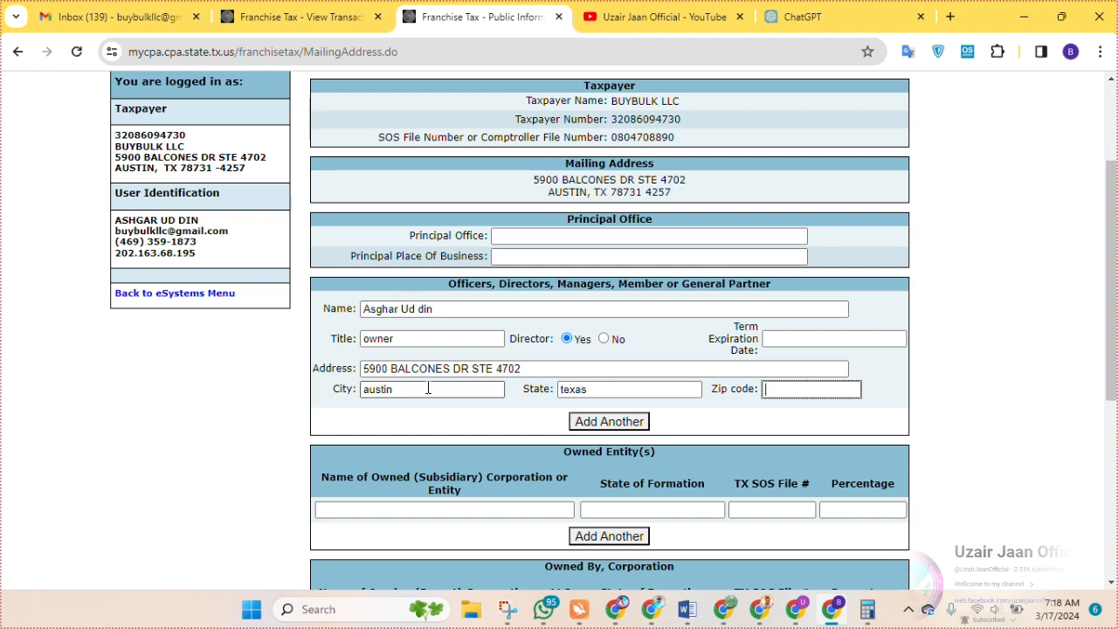
text(7)
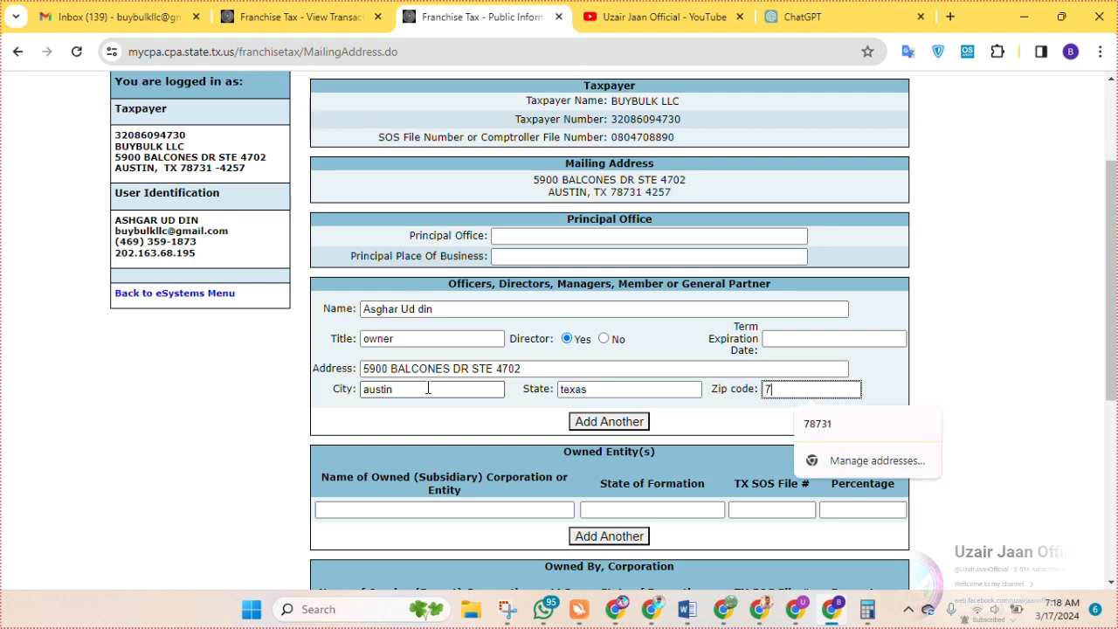
text(8731)
click(972, 359)
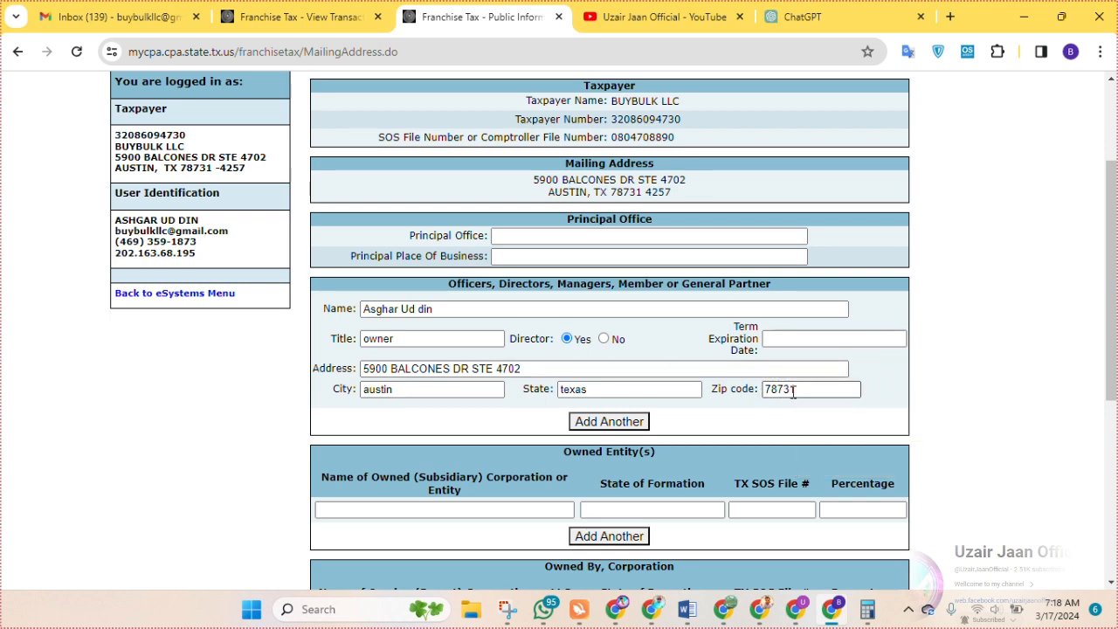
Try to add another owned entity row, and dismiss the browser's offer to update the saved address.
scroll(741, 414, down, 2)
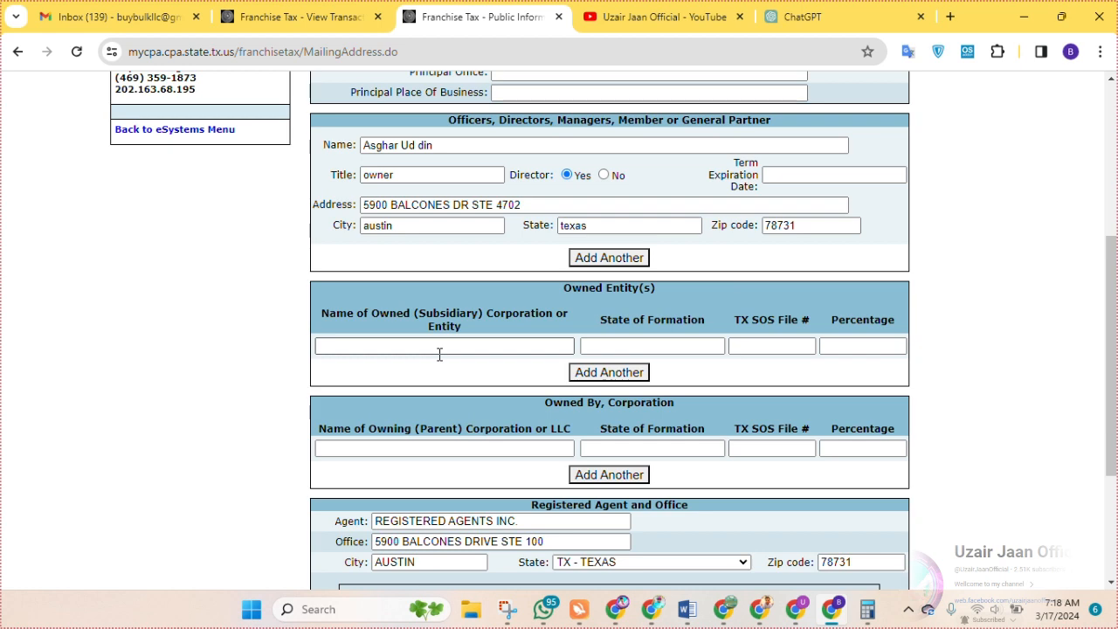
scroll(440, 354, down, 2)
click(611, 210)
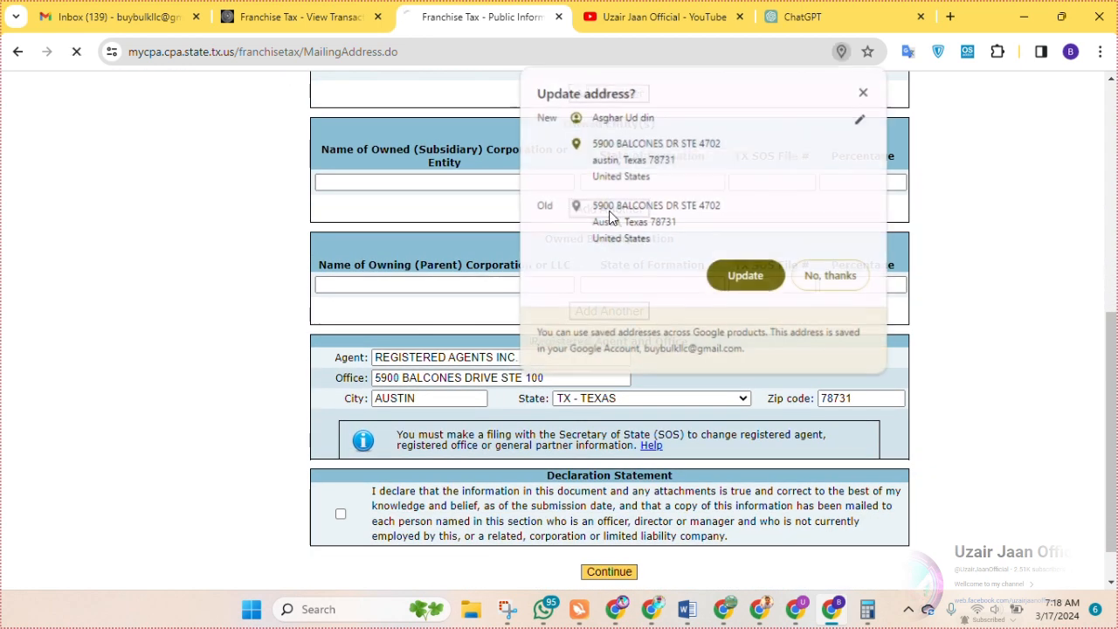
click(862, 94)
Accept the declaration statement of the Public Information Report and continue to the report review.
scroll(742, 393, down, 3)
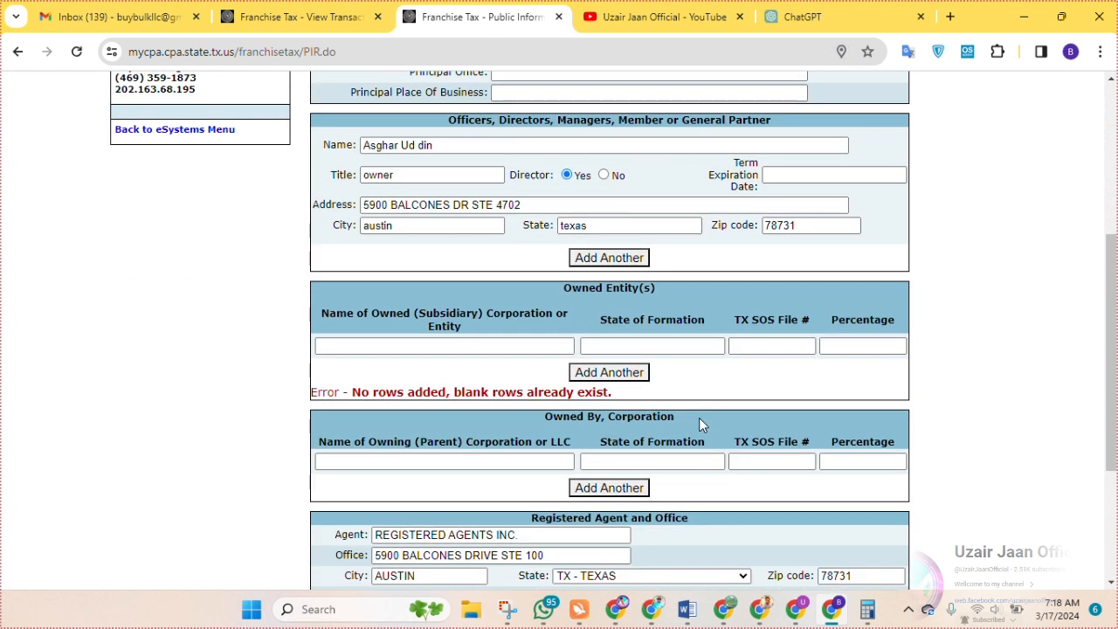
scroll(699, 424, down, 1)
scroll(630, 439, down, 1)
scroll(709, 408, down, 1)
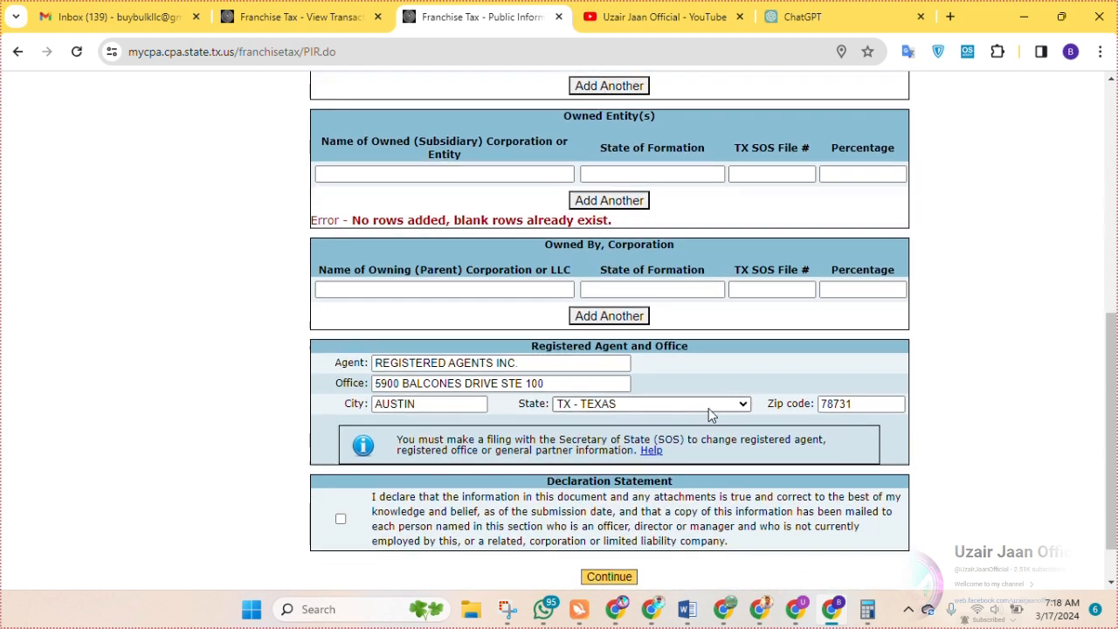
click(341, 465)
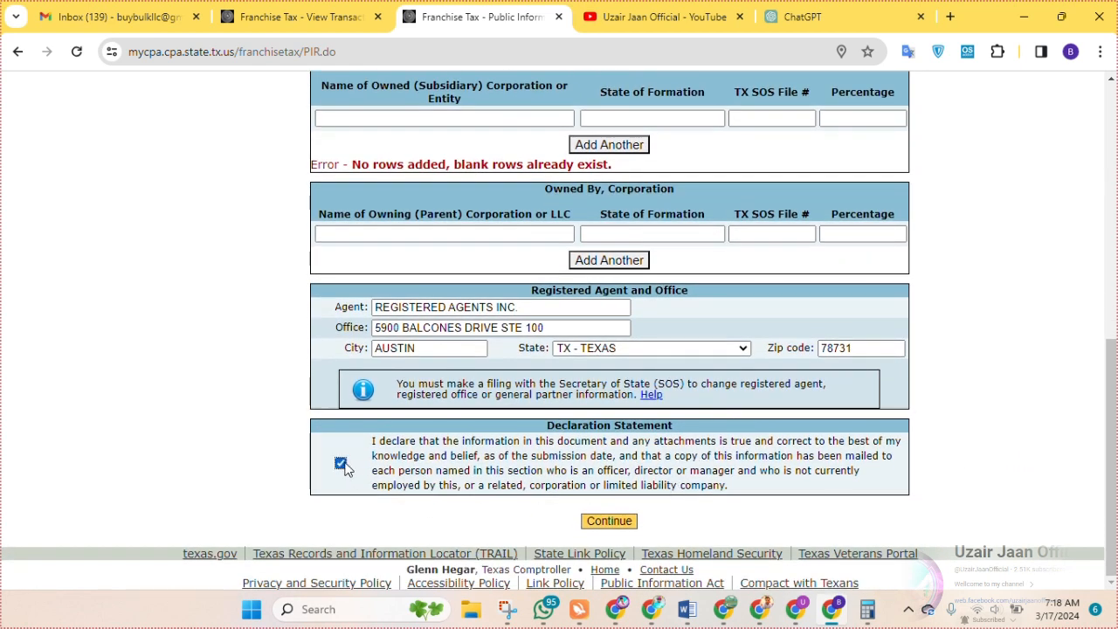
click(609, 521)
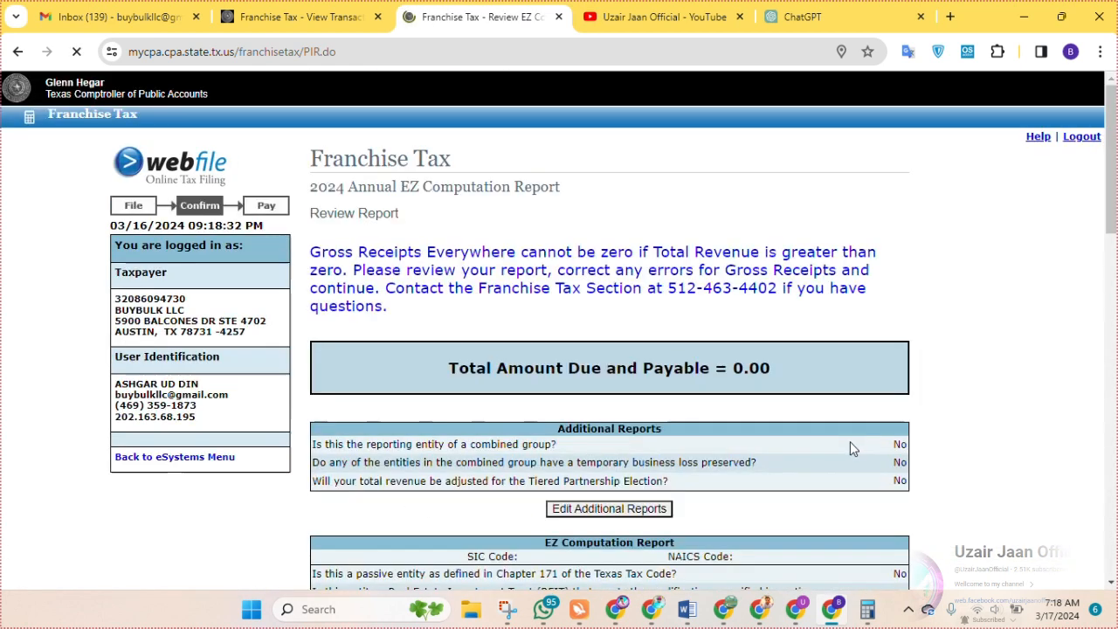
Examine the EZ computation, mailing address and public information sections of the report under review.
scroll(847, 444, down, 2)
scroll(848, 444, down, 3)
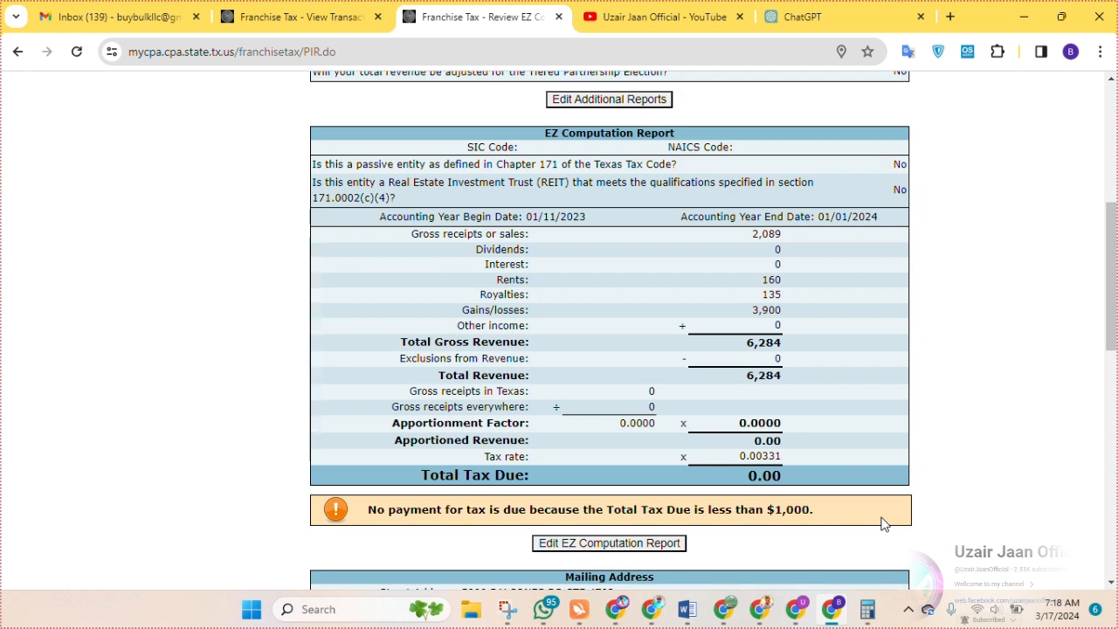
scroll(881, 524, down, 1)
scroll(881, 524, down, 8)
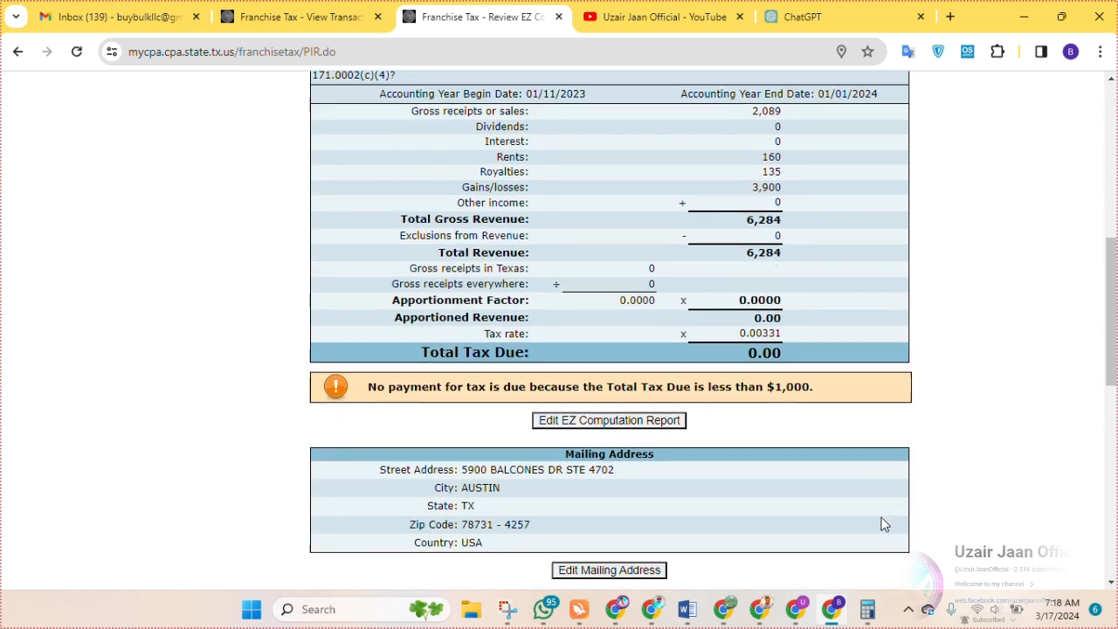
scroll(881, 525, down, 2)
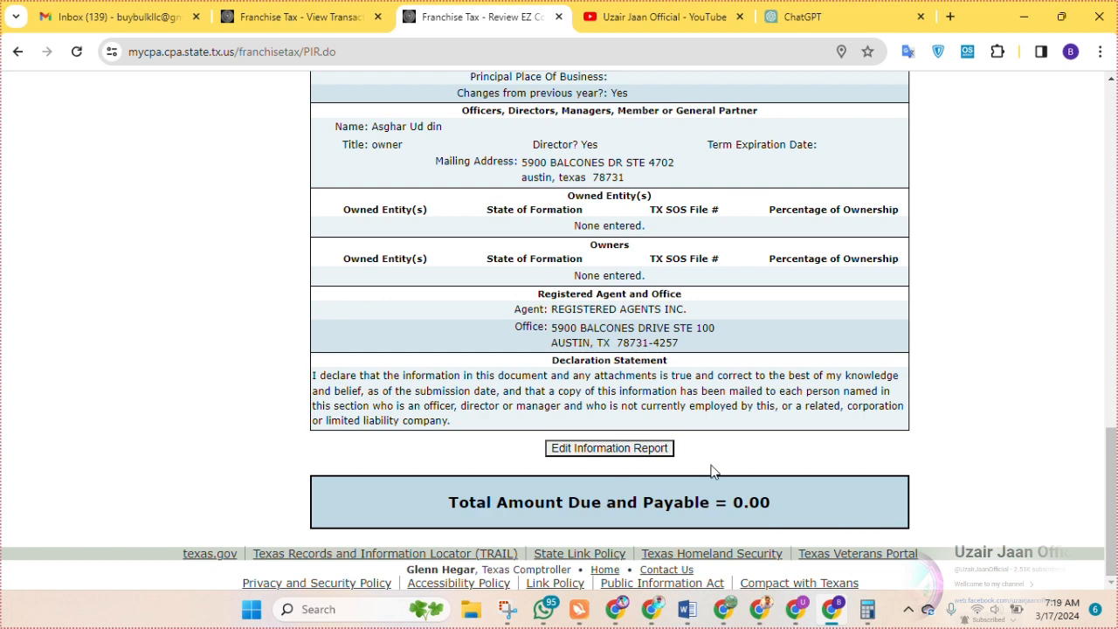
scroll(709, 476, up, 2)
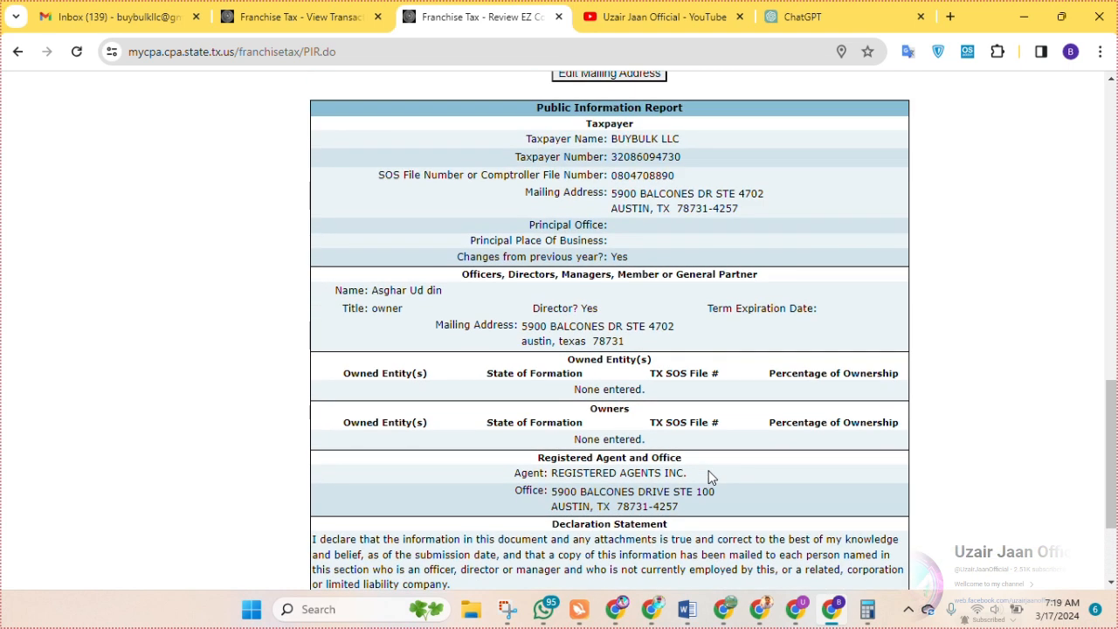
scroll(709, 476, up, 10)
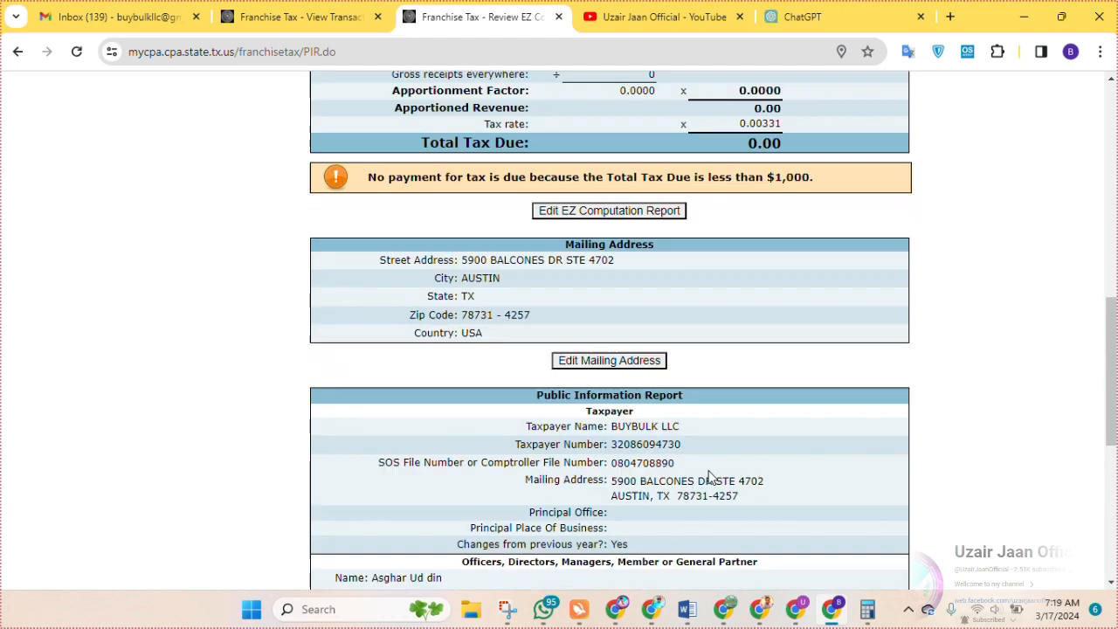
scroll(709, 476, up, 2)
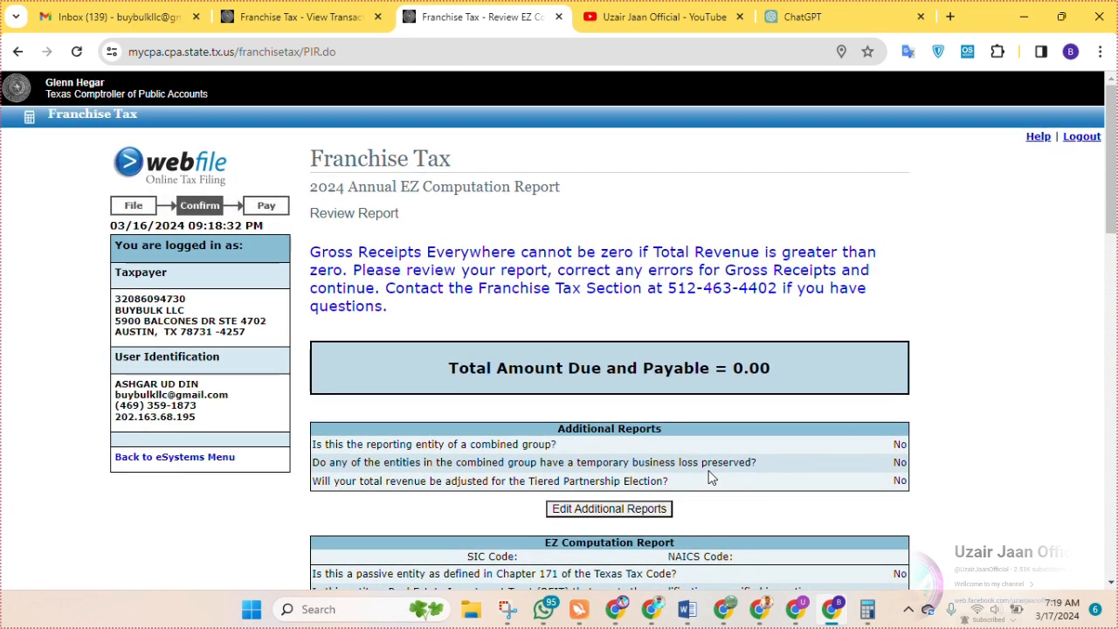
Recheck the whole report down to the total amount payable, and reread the gross receipts notice.
scroll(709, 476, down, 3)
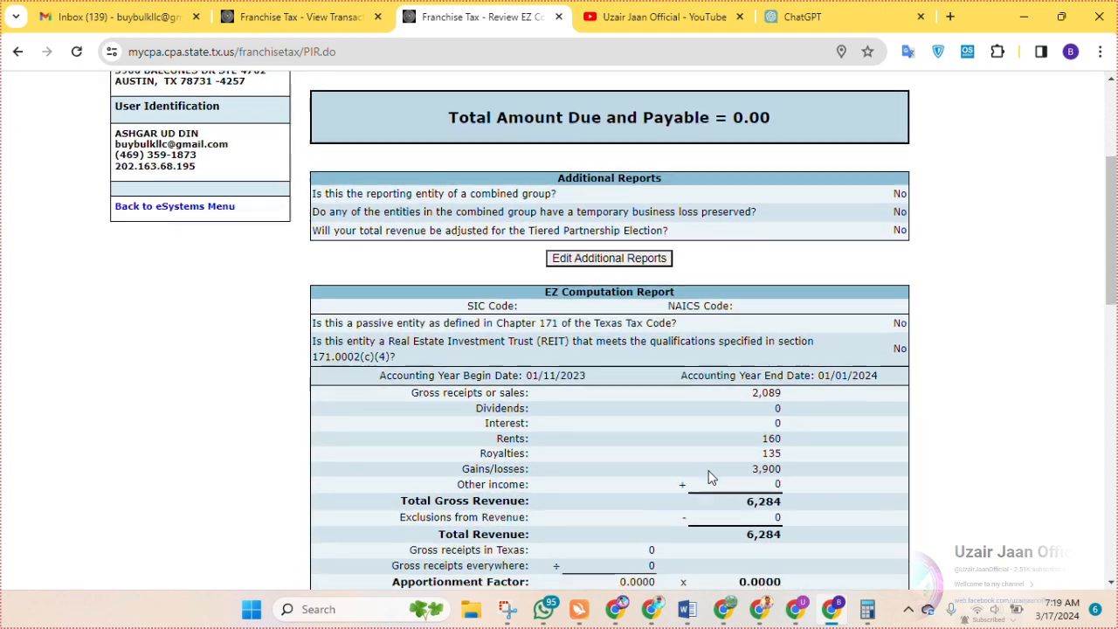
scroll(710, 476, down, 4)
scroll(710, 476, down, 1)
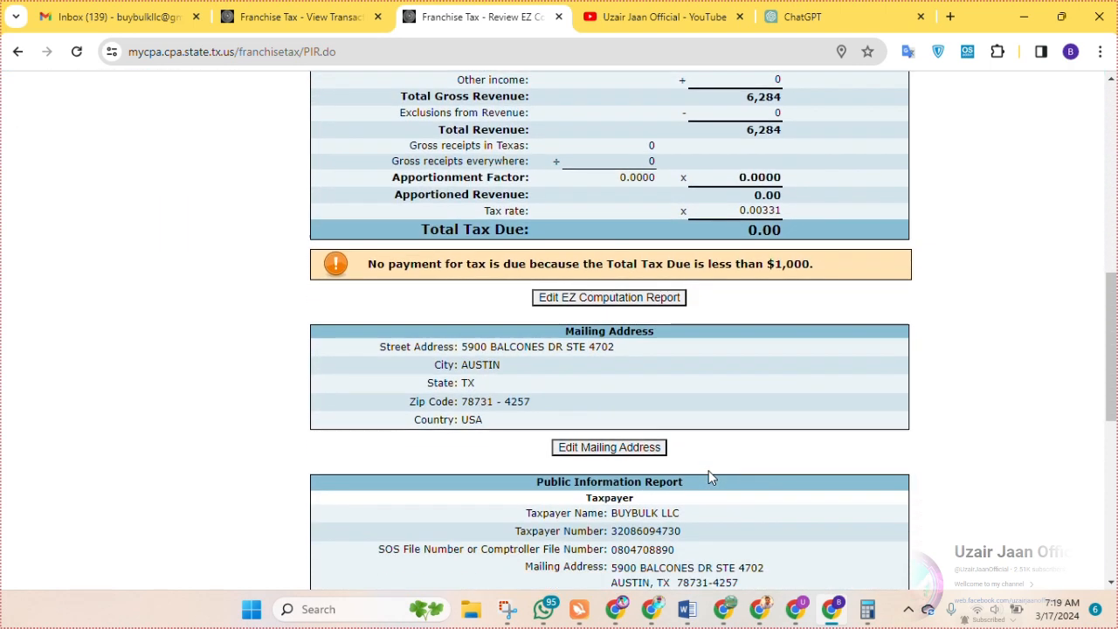
scroll(710, 476, down, 2)
scroll(710, 477, down, 2)
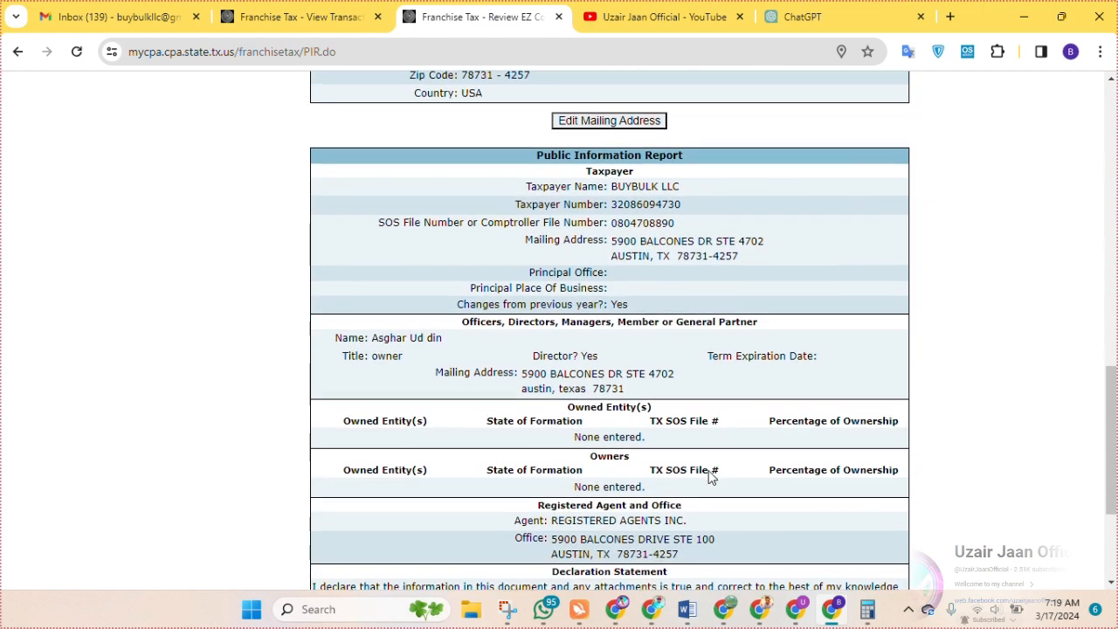
scroll(711, 476, down, 1)
scroll(710, 476, down, 1)
scroll(711, 476, down, 1)
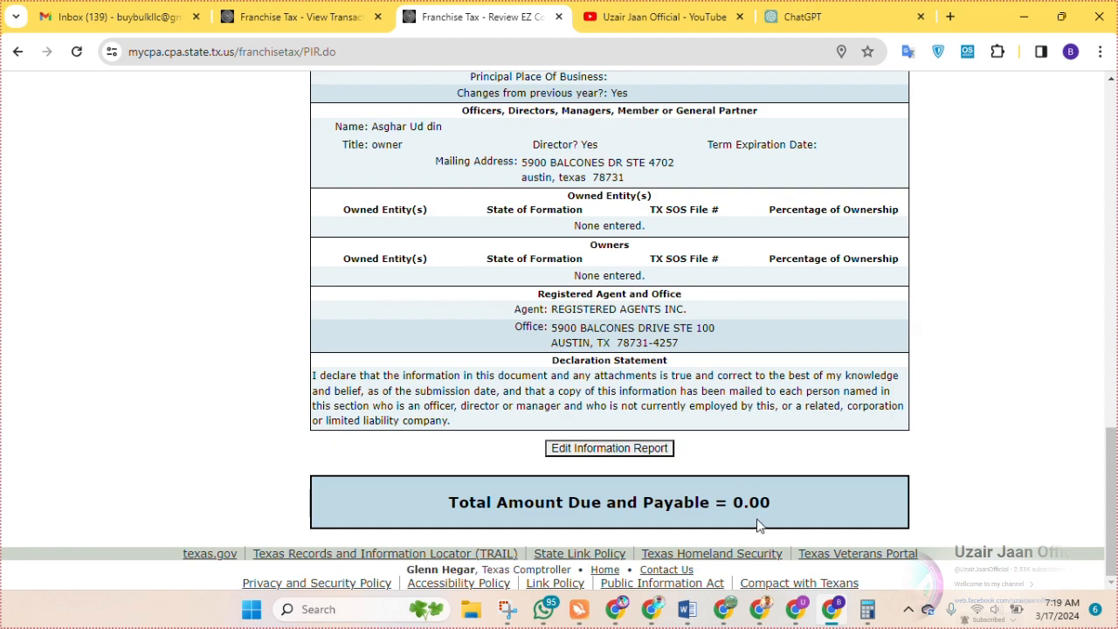
scroll(914, 468, up, 7)
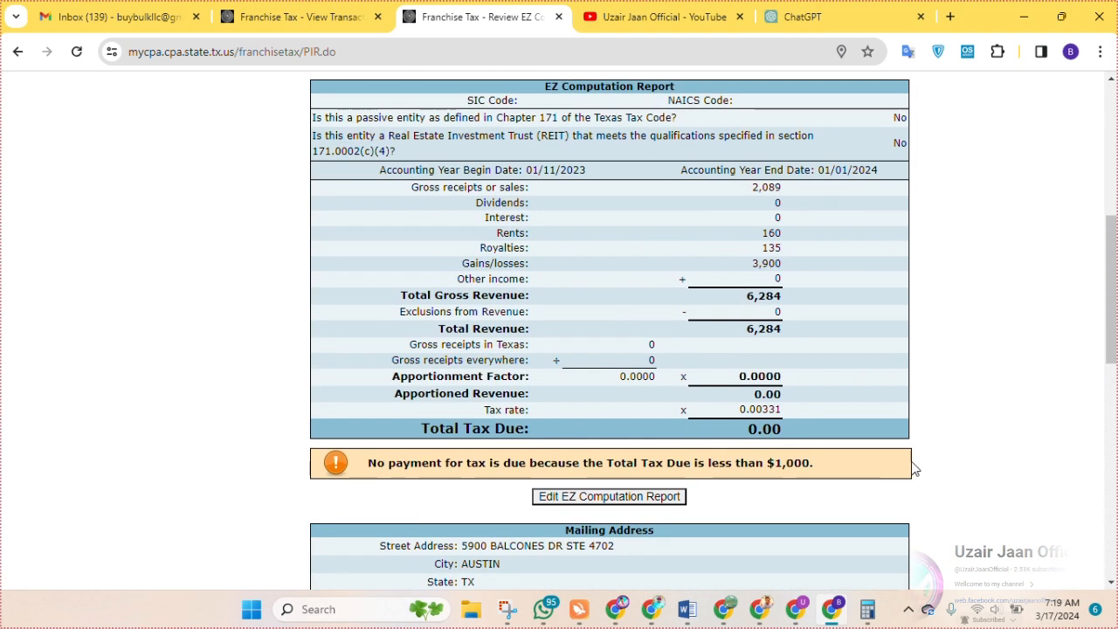
scroll(913, 469, up, 8)
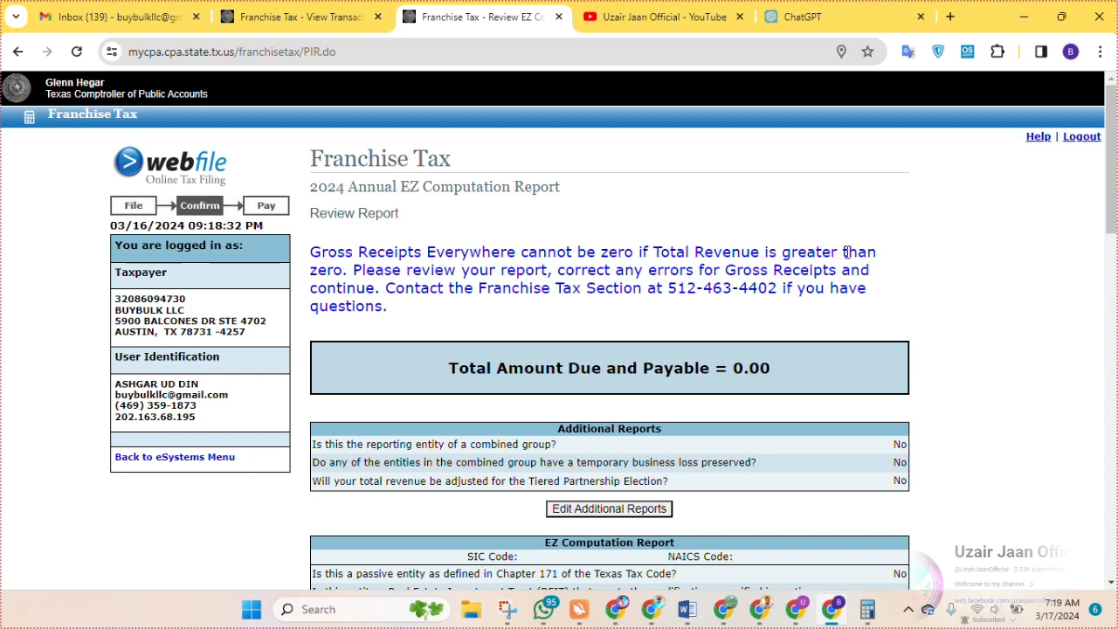
Open the EZ Computation Report for editing to look over its entries, and return to the report review.
scroll(502, 266, down, 15)
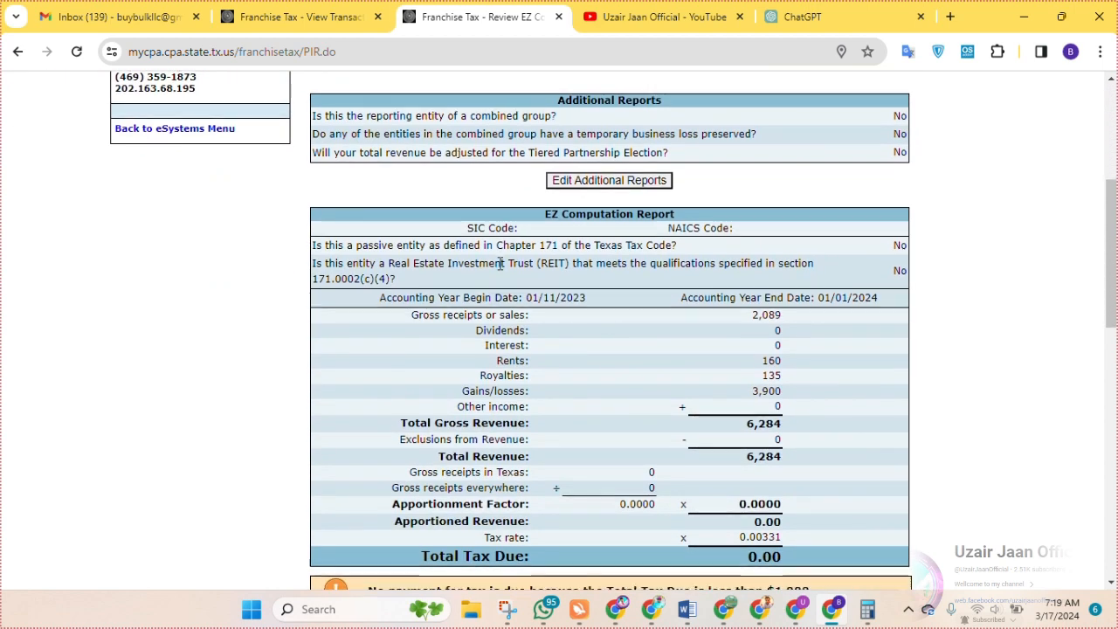
scroll(502, 266, down, 2)
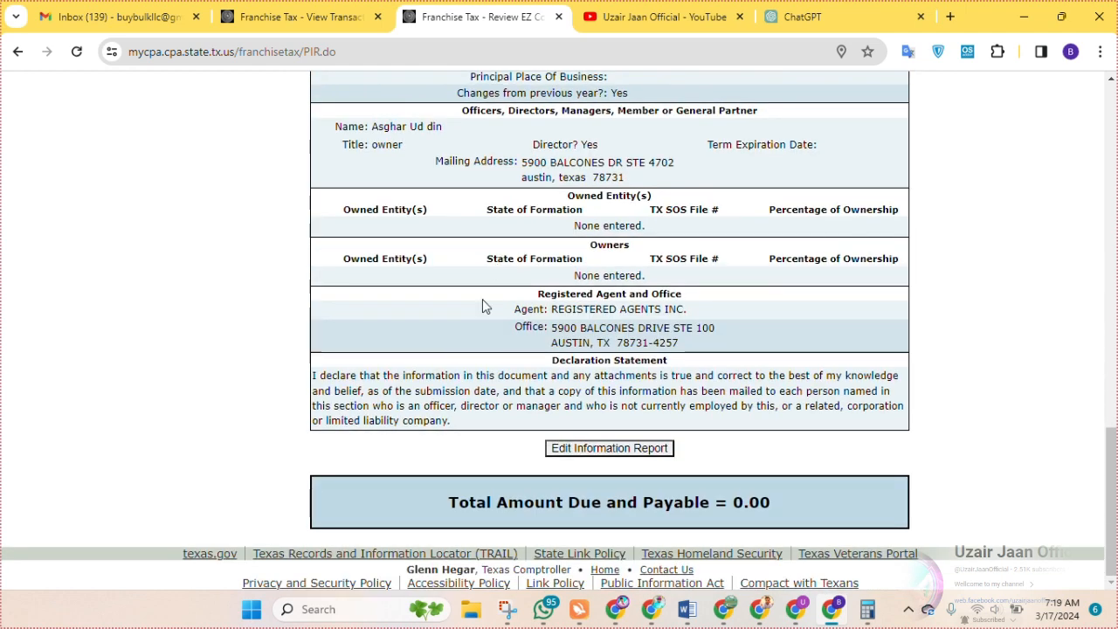
scroll(444, 397, up, 3)
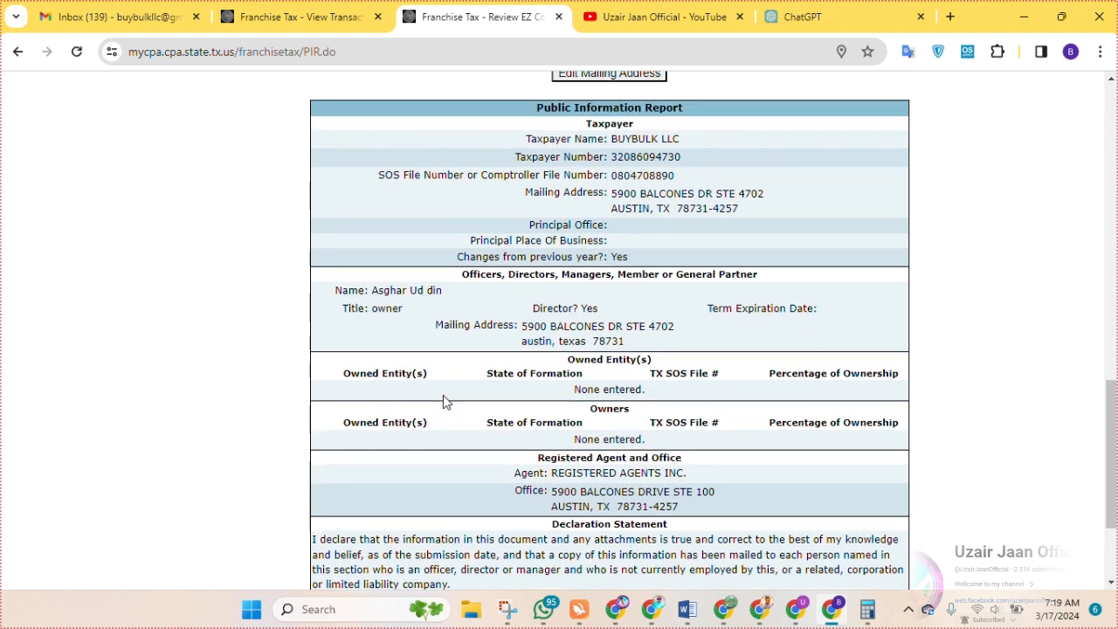
scroll(443, 402, up, 3)
scroll(443, 397, up, 4)
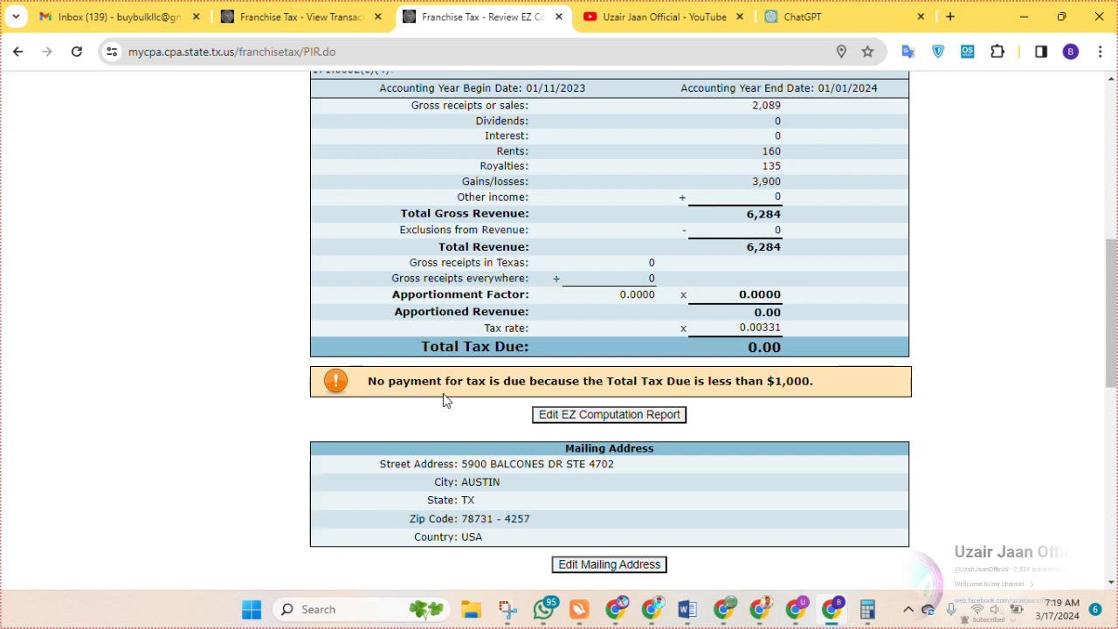
click(654, 416)
scroll(658, 422, down, 3)
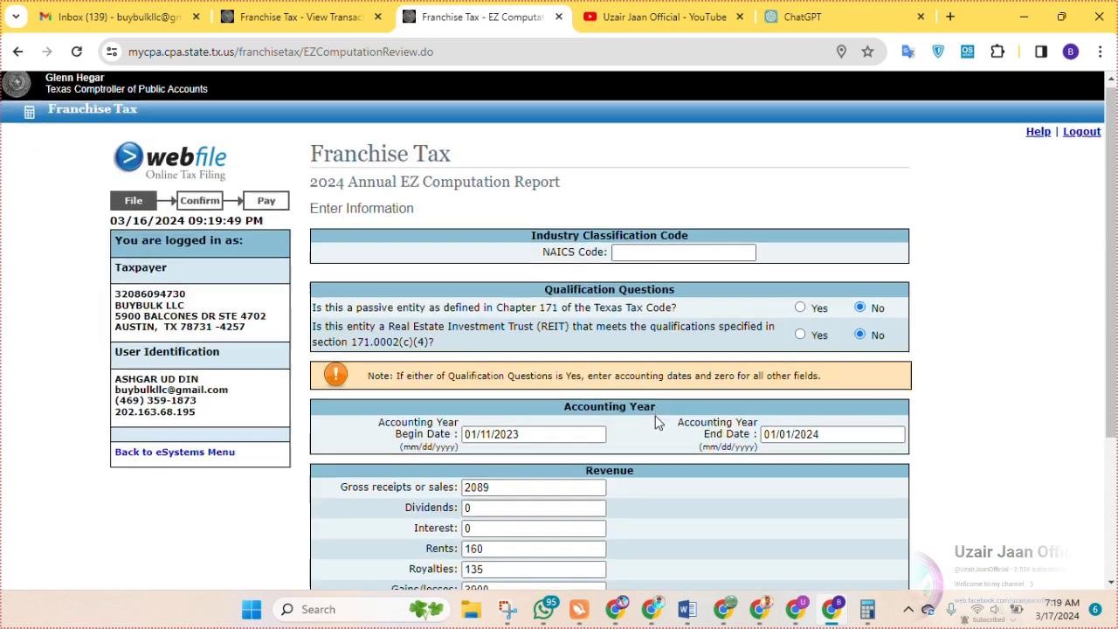
scroll(624, 417, up, 3)
click(17, 52)
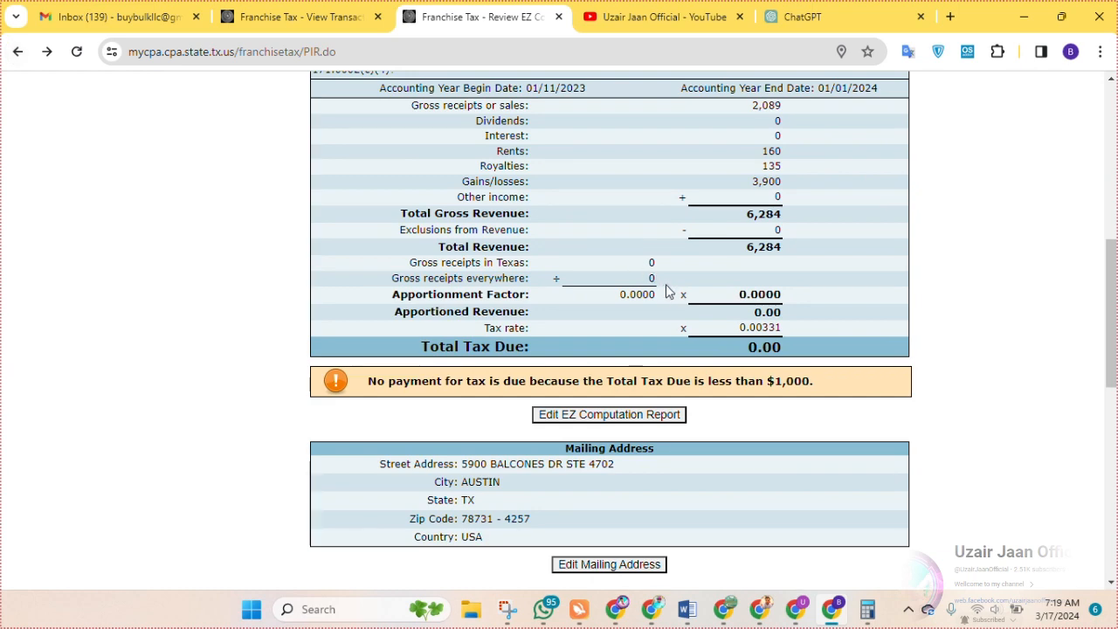
Copy the full text of the Gross Receipts Everywhere notice at the start of the report review.
scroll(666, 288, up, 5)
scroll(671, 295, up, 1)
drag(311, 252, 433, 306)
right_click(433, 256)
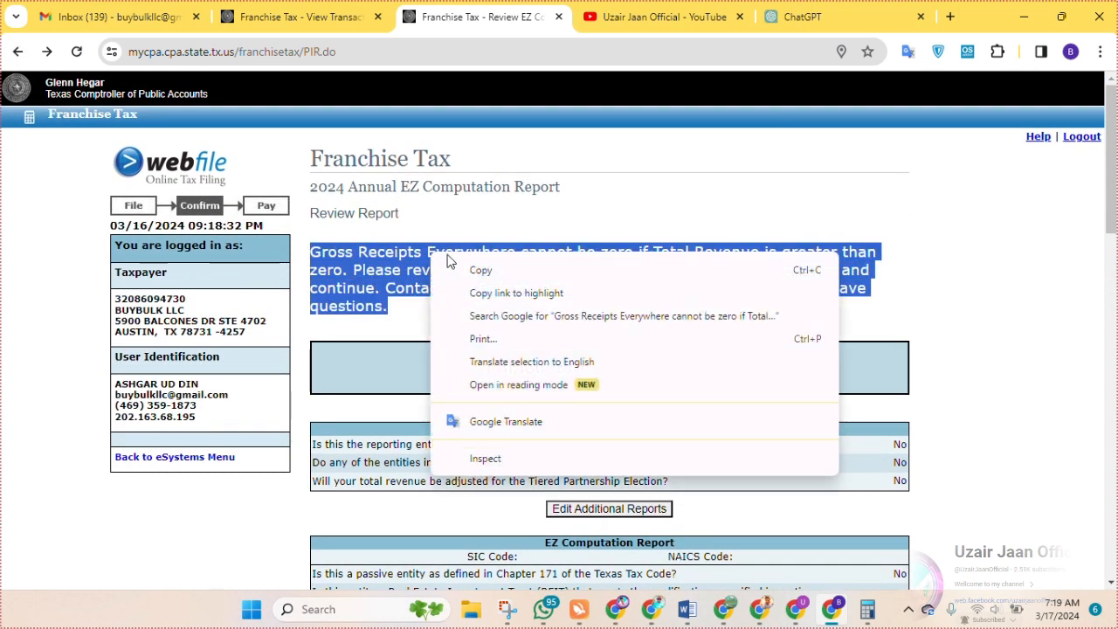
click(463, 267)
Switch to the ChatGPT conversation, paste the copied notice and ask for it "in urdu".
click(795, 14)
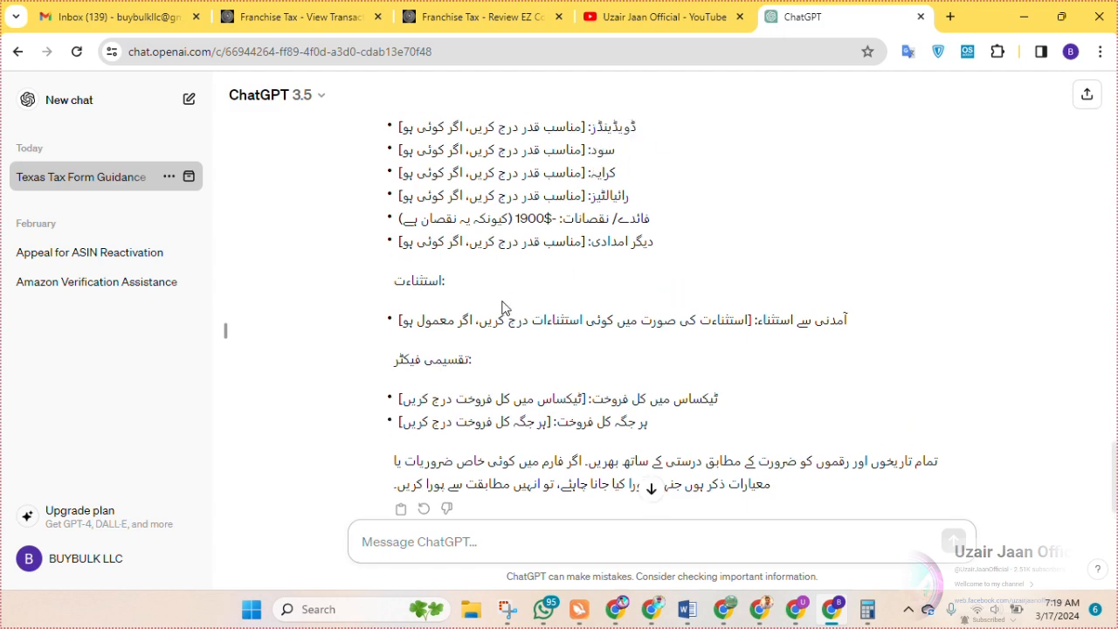
right_click(423, 542)
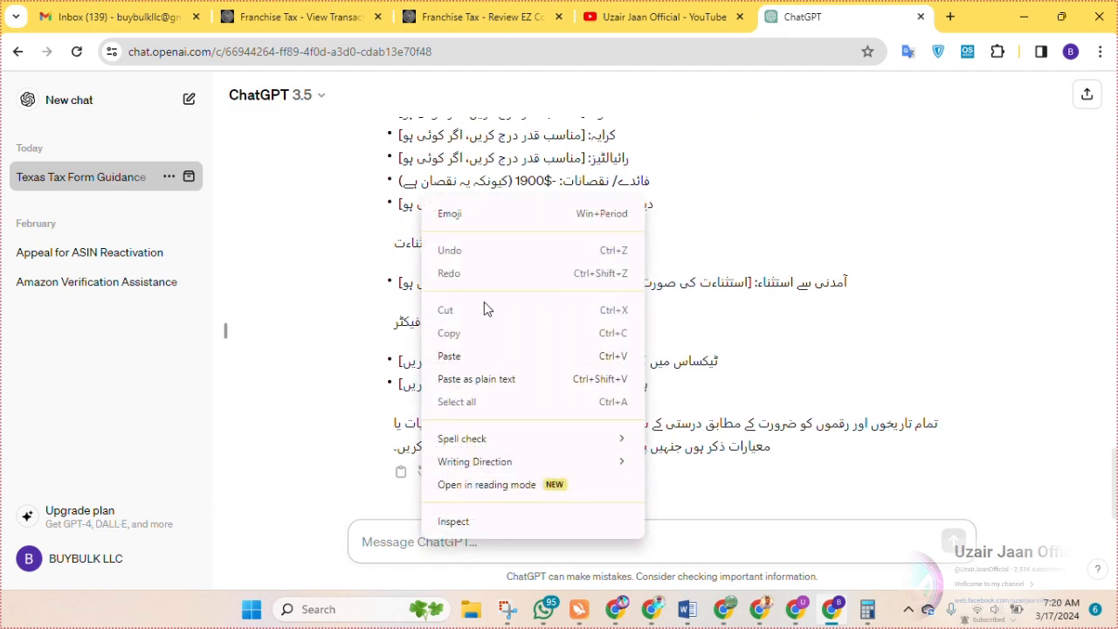
click(483, 353)
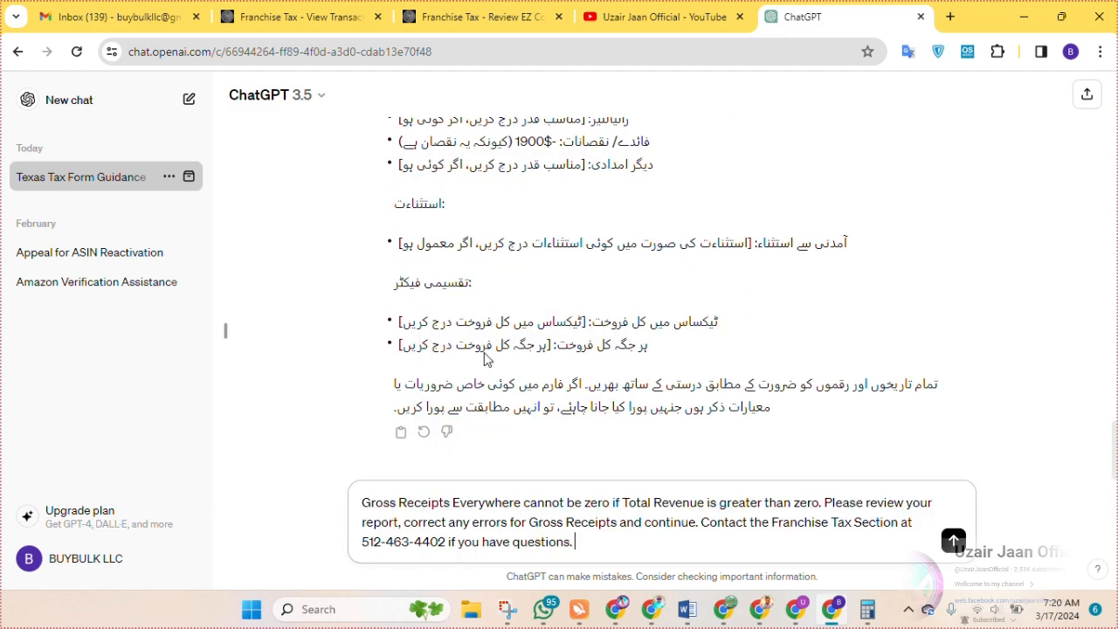
text(in urdu)
key(Return)
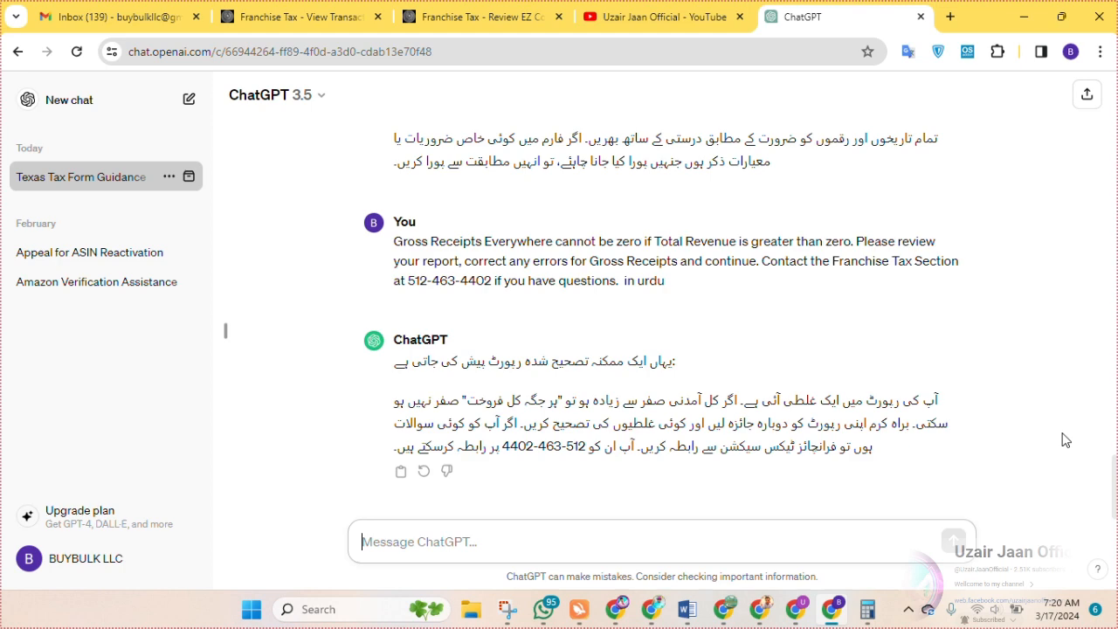
Return to the Webfile report review and examine the EZ computation, mailing address and public information sections.
click(429, 9)
click(934, 273)
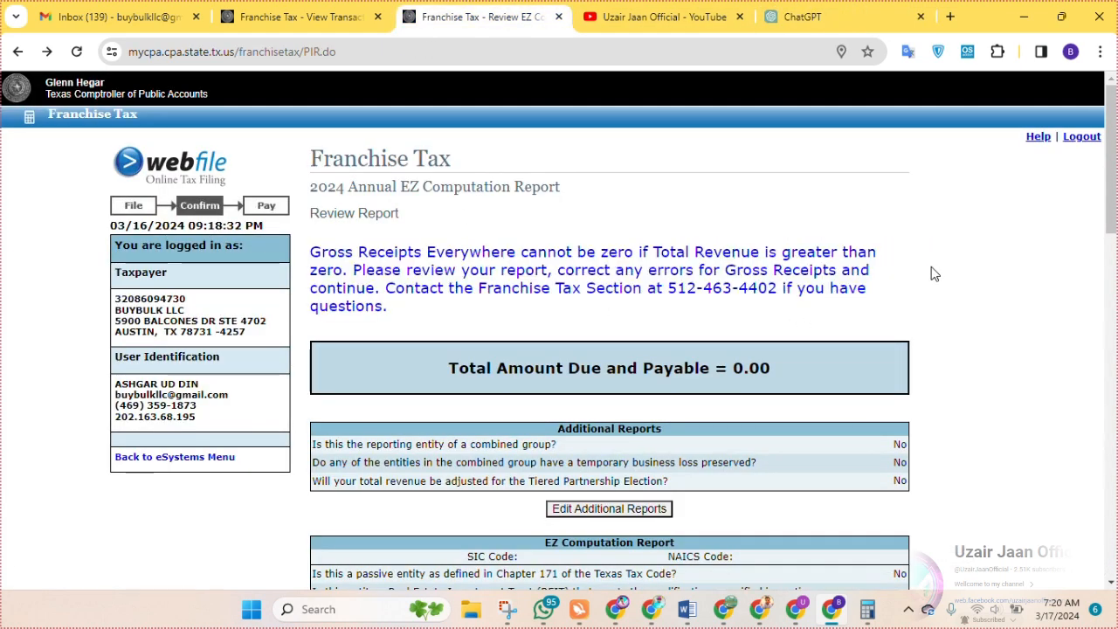
scroll(934, 274, down, 4)
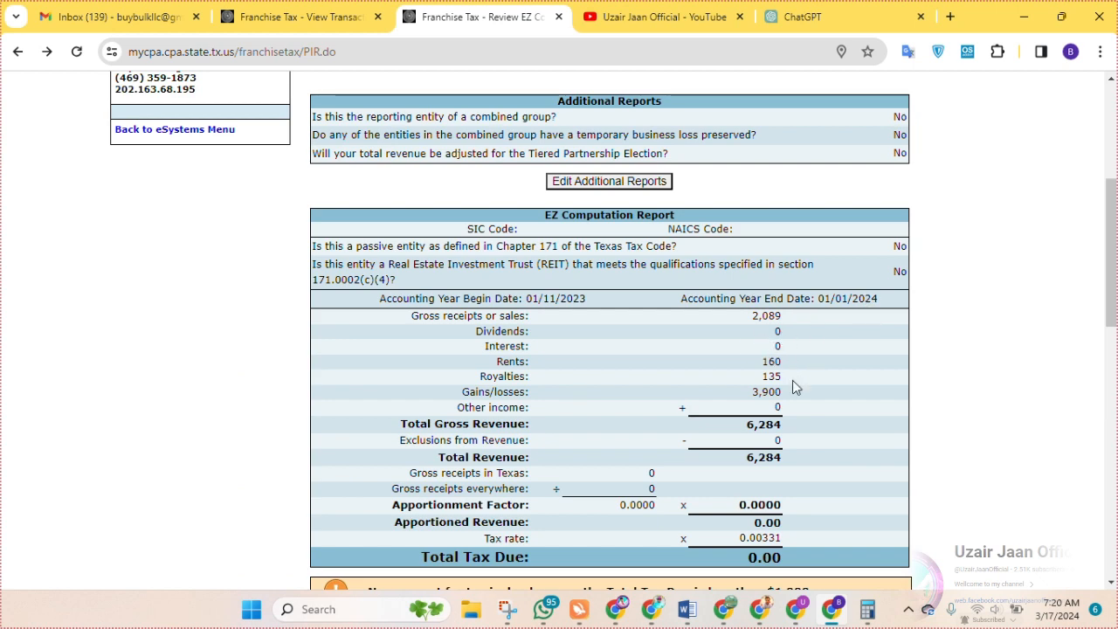
scroll(811, 375, down, 1)
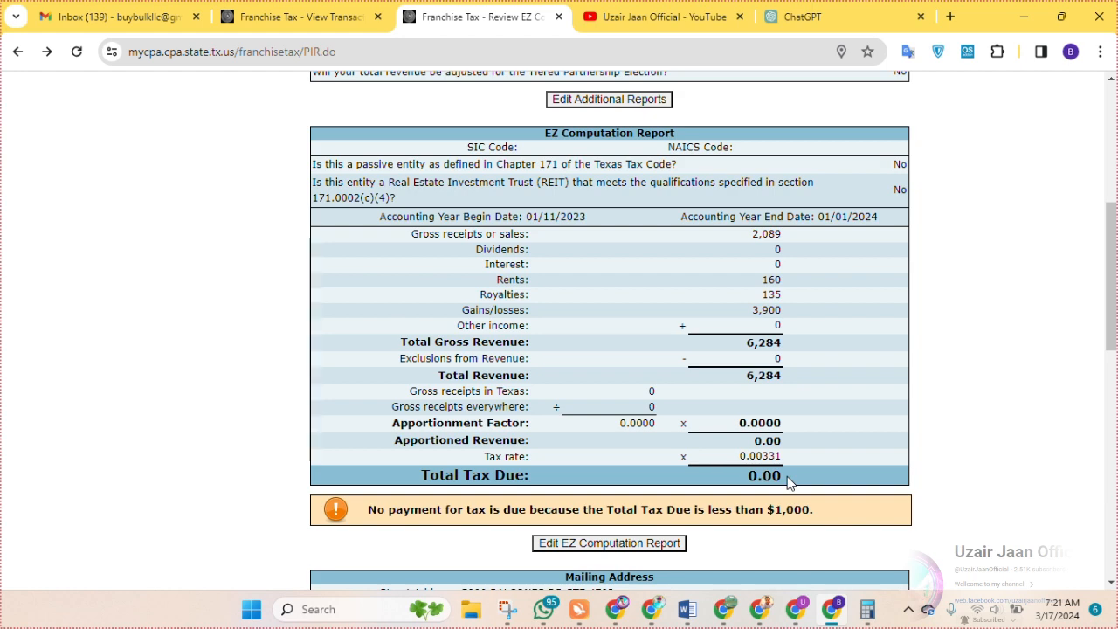
scroll(789, 483, down, 1)
scroll(787, 479, down, 5)
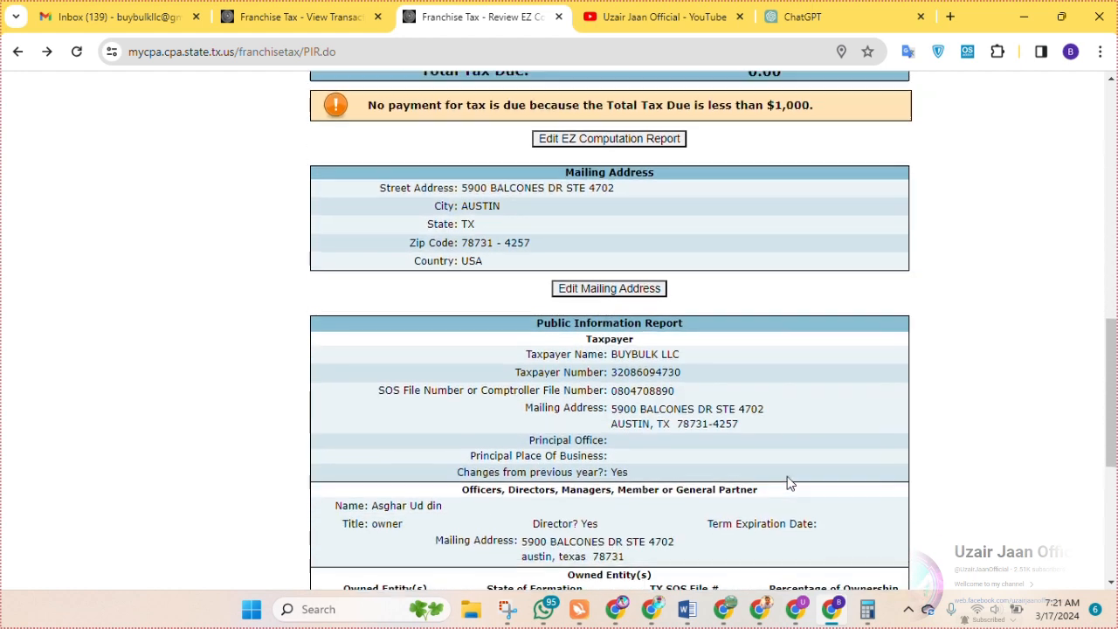
scroll(672, 218, up, 1)
Open the EZ Computation Report for editing and set Dividends to 1, Interest to 10 and Other income to 20.
click(637, 220)
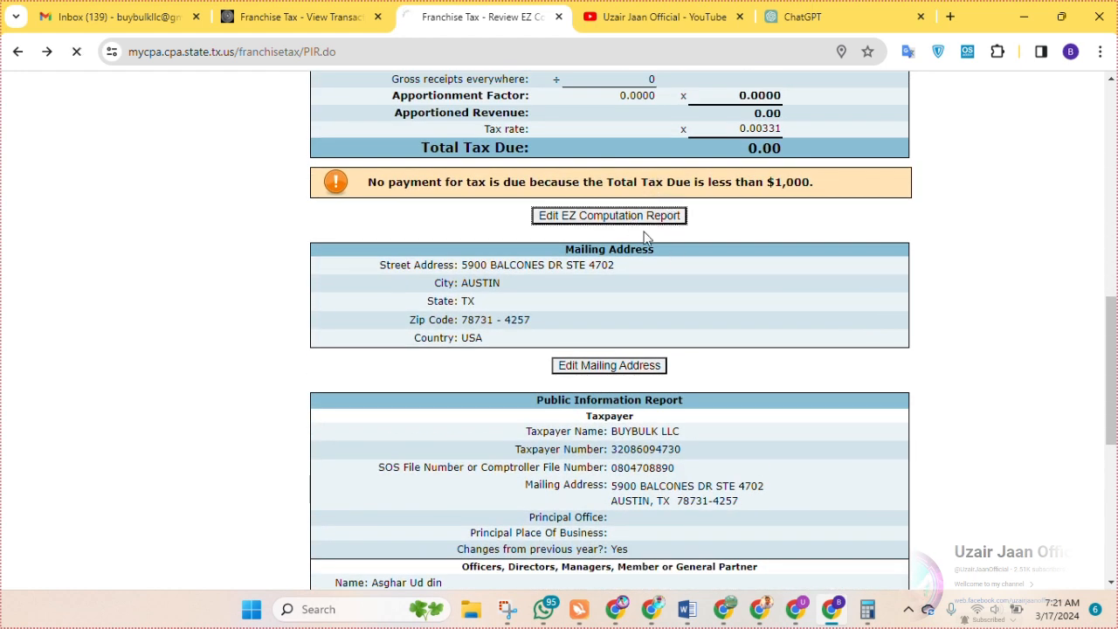
scroll(664, 201, down, 3)
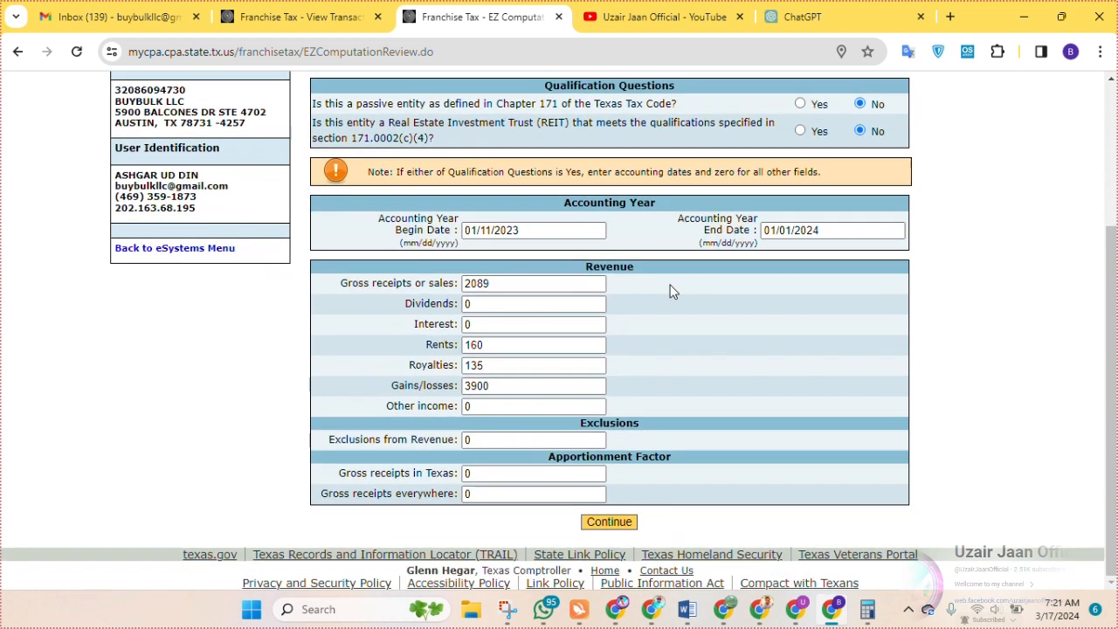
click(537, 305)
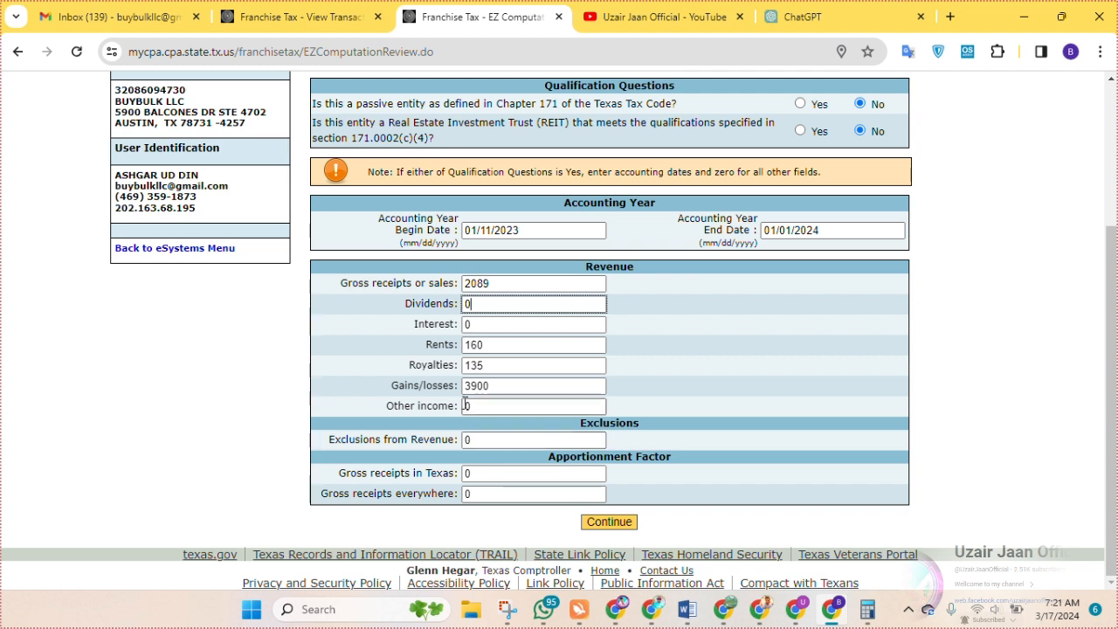
drag(480, 307, 464, 312)
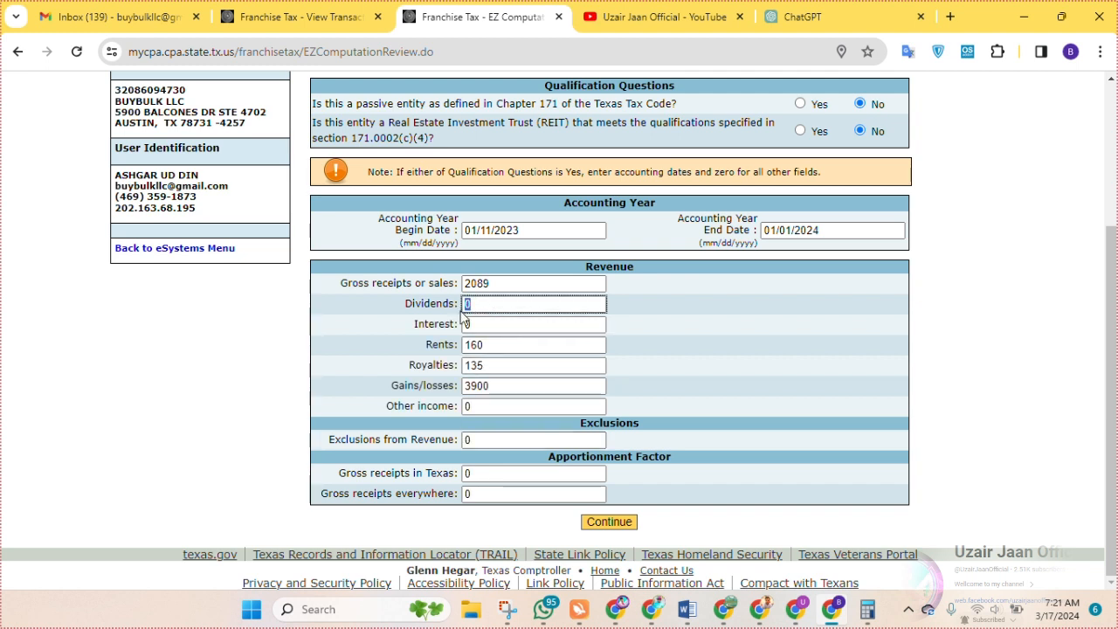
text(1)
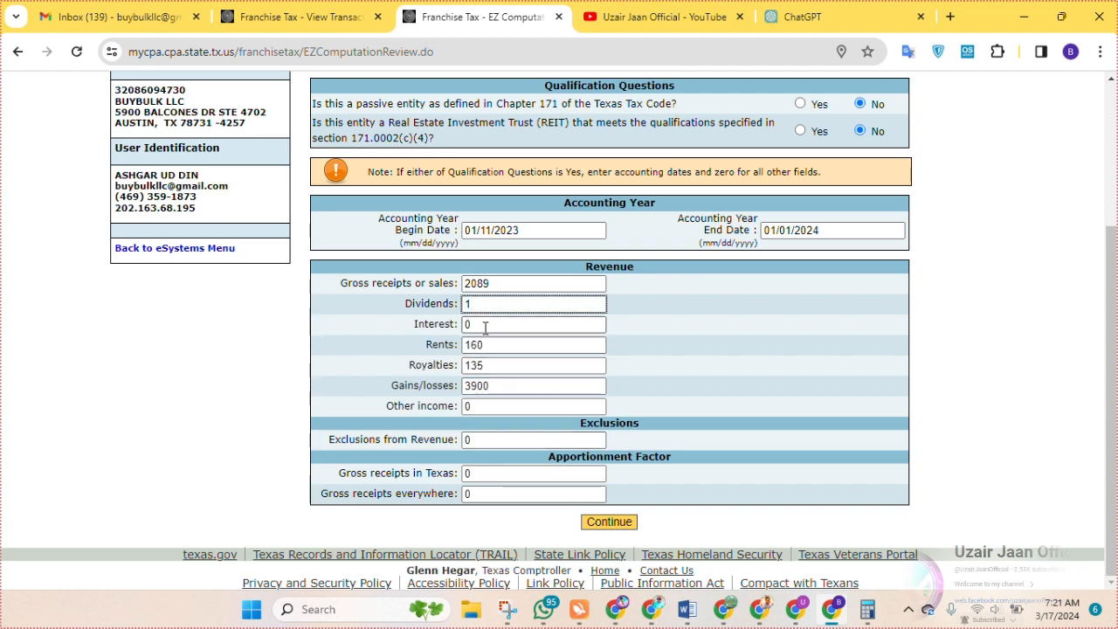
click(481, 324)
drag(476, 325, 463, 328)
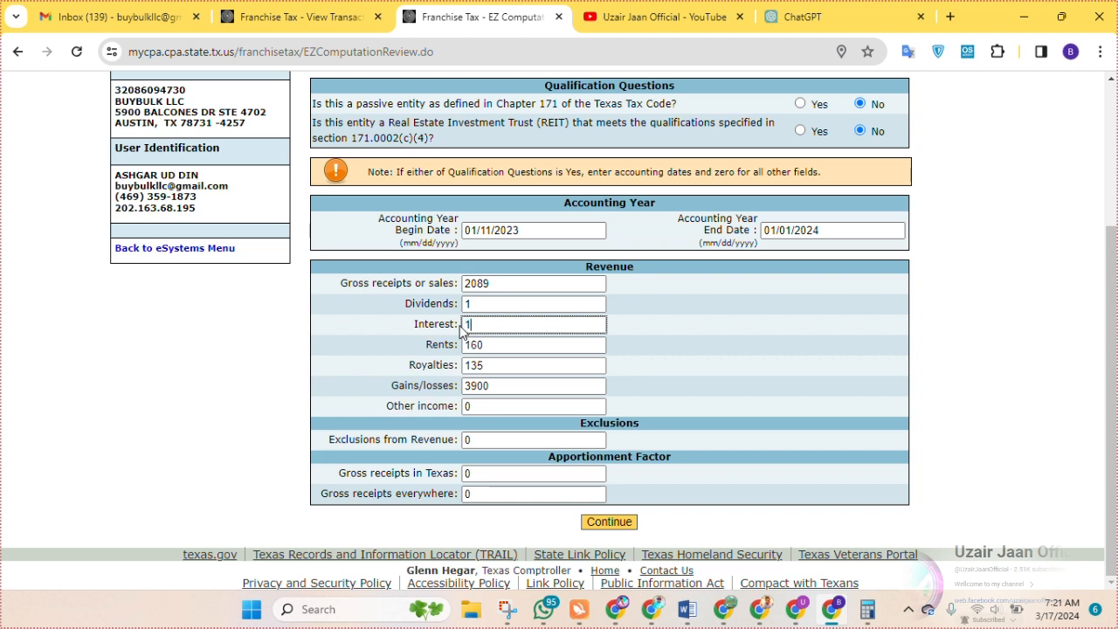
text(10)
double_click(499, 405)
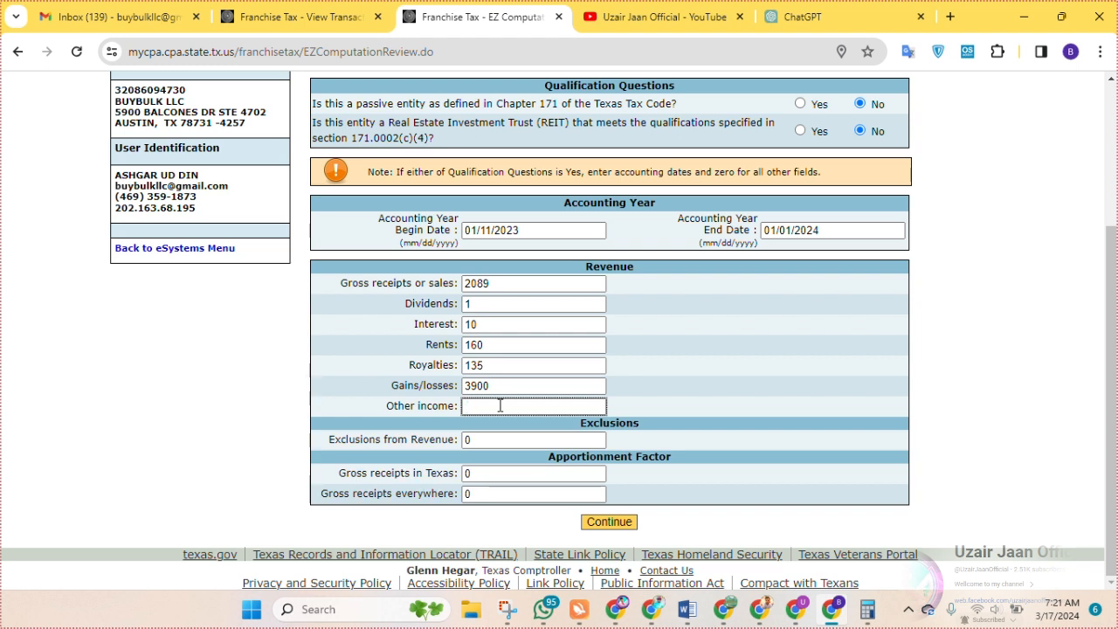
text(0)
Consult the exclusions guidance in ChatGPT, set Exclusions from Revenue to 135 in the EZ Computation Report, and continue.
click(507, 442)
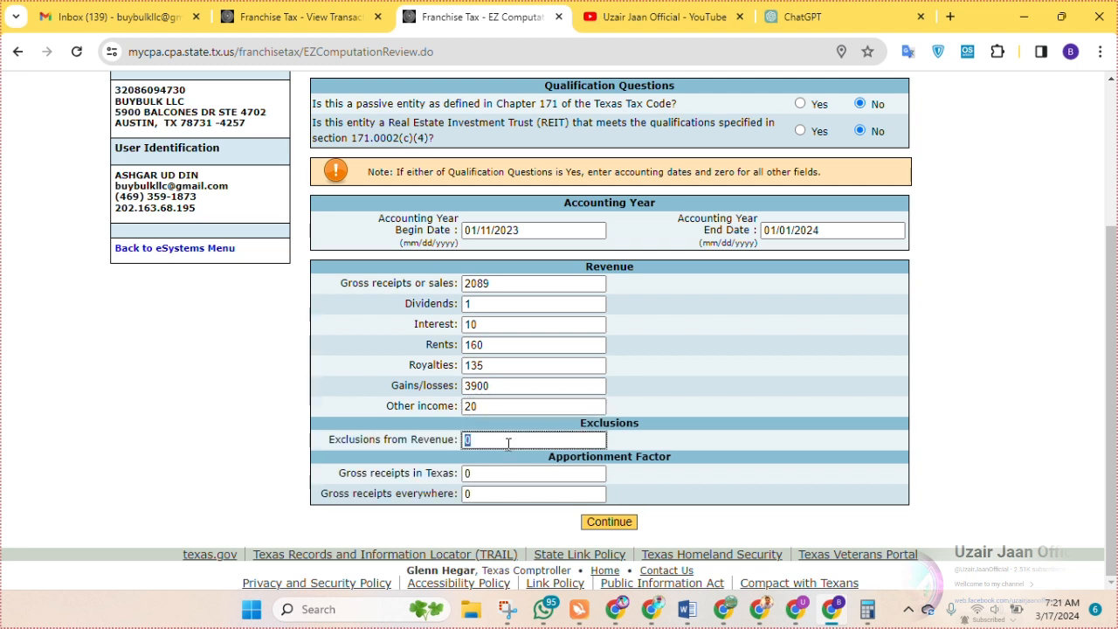
click(844, 7)
scroll(390, 312, up, 5)
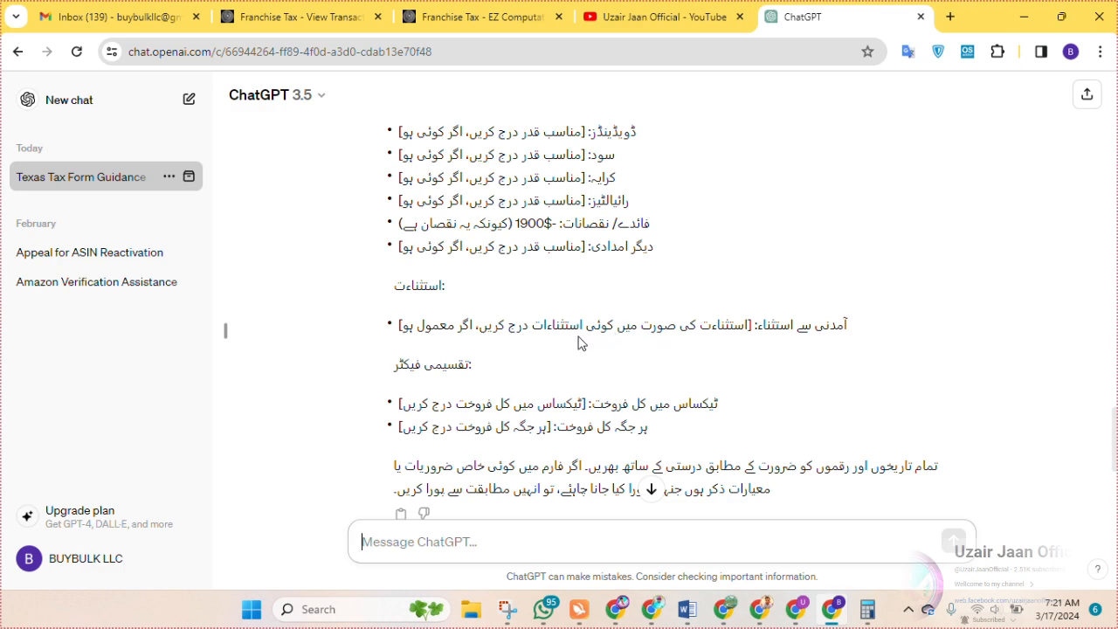
click(486, 18)
key(Tab)
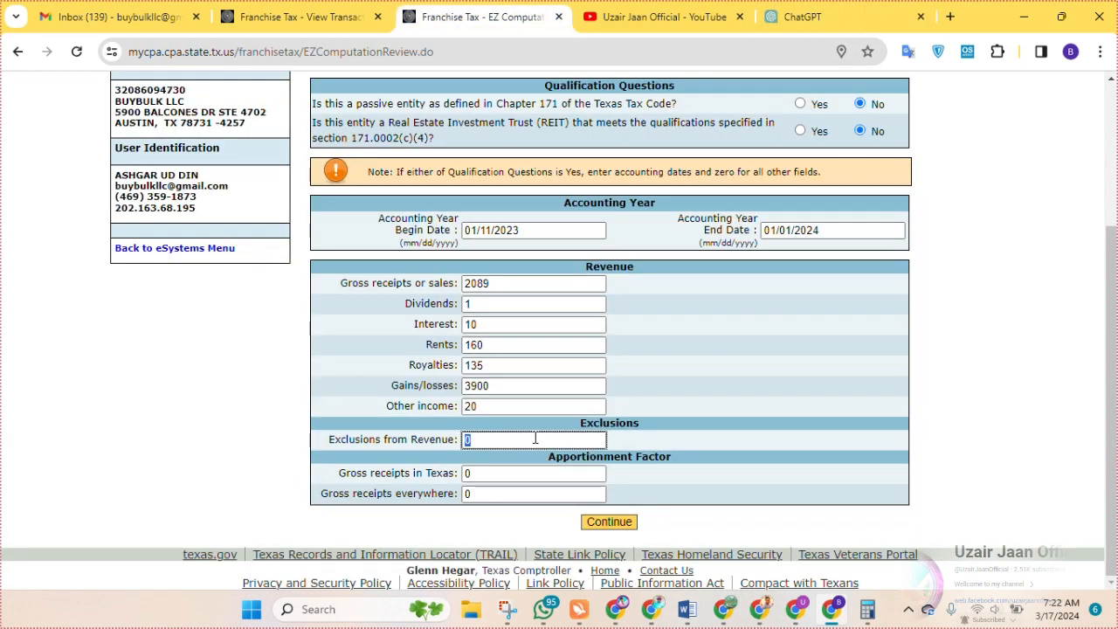
click(536, 439)
double_click(535, 439)
click(616, 526)
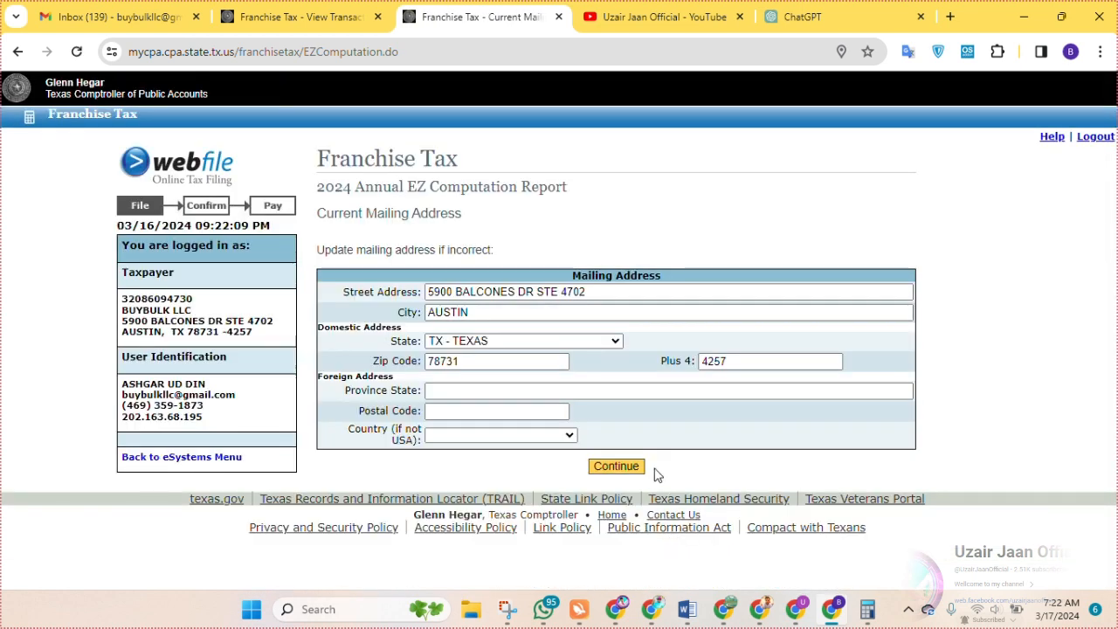
Keep the mailing address, look over the Public Information Report, and continue to the EZ computation figures in the review.
click(635, 466)
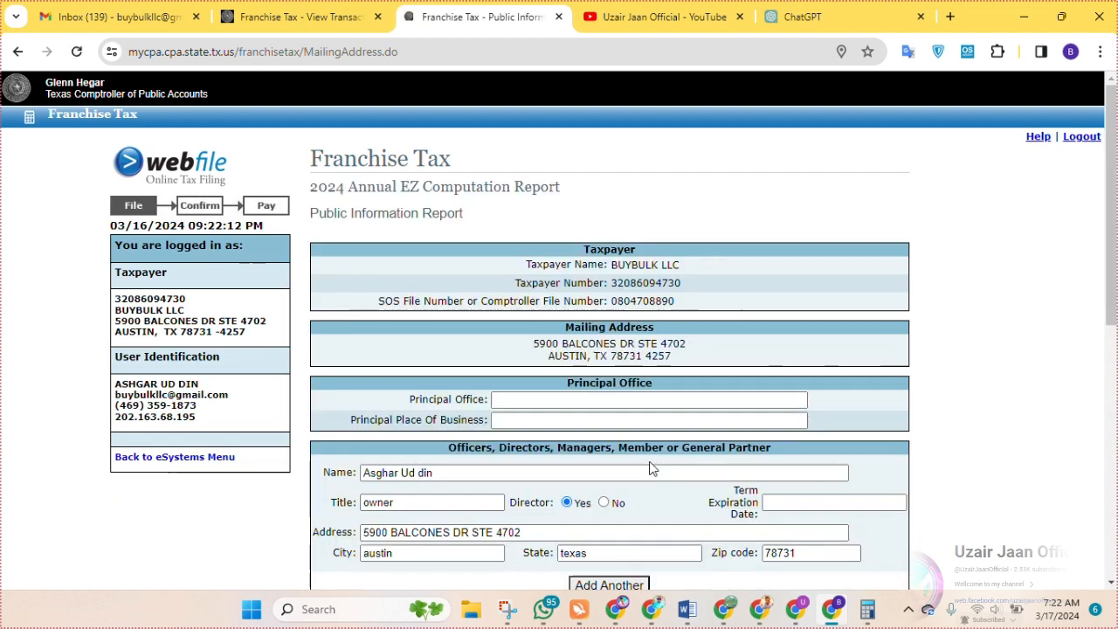
scroll(646, 467, down, 4)
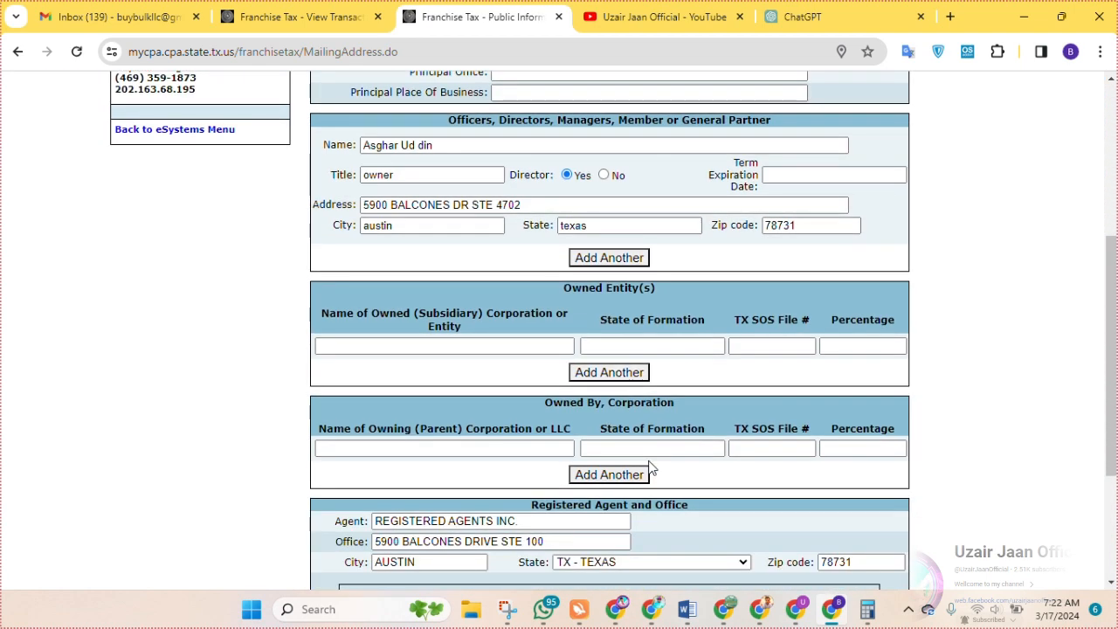
scroll(651, 469, down, 3)
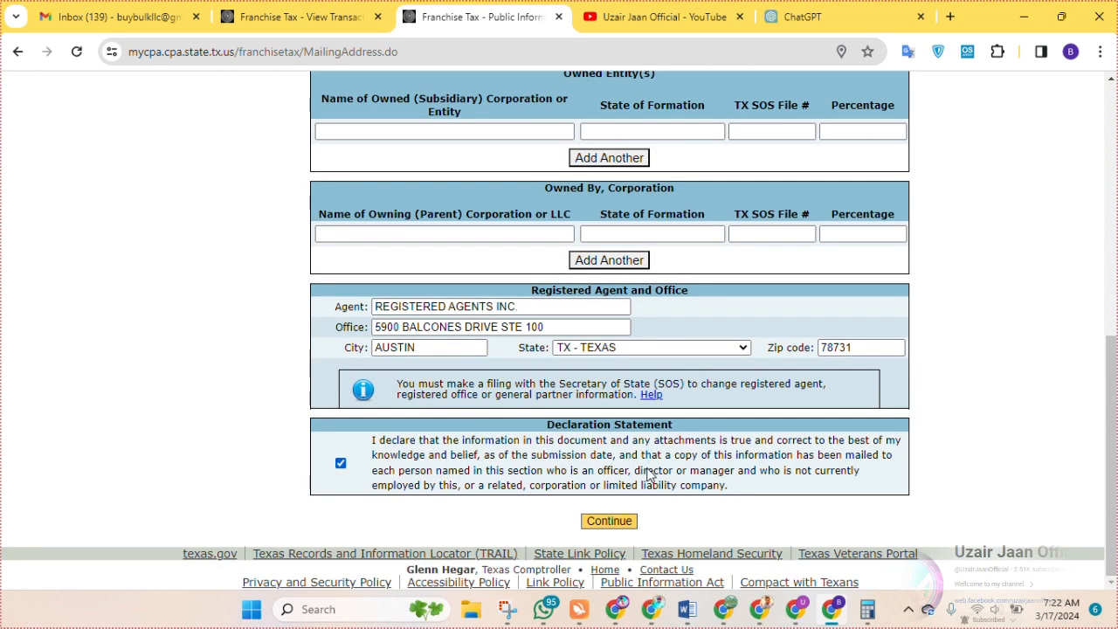
scroll(657, 486, up, 3)
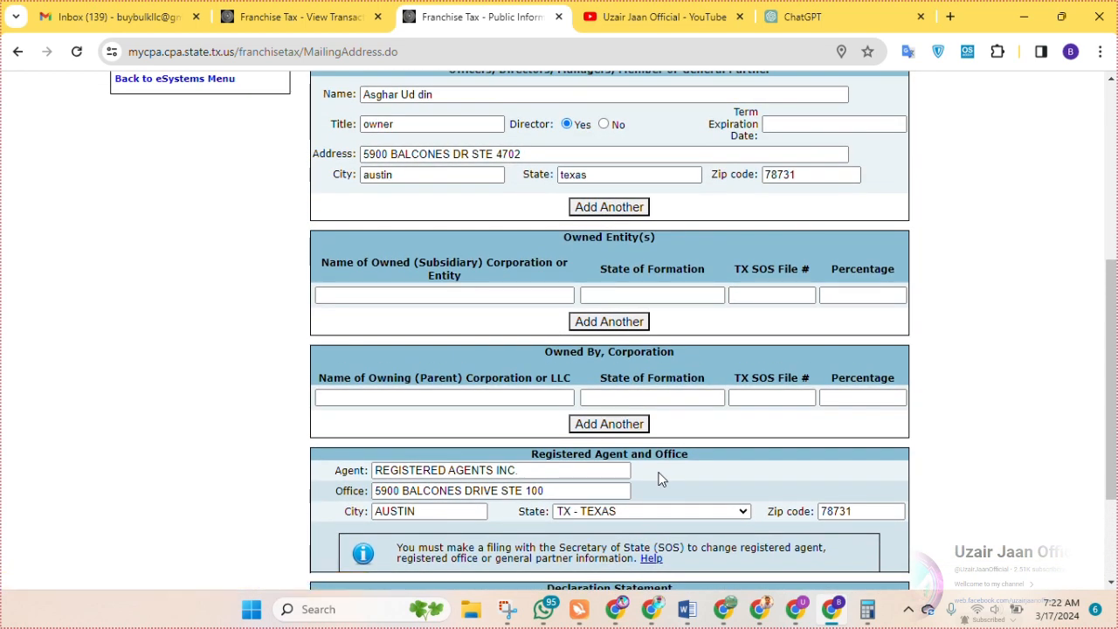
scroll(665, 537, down, 3)
click(627, 522)
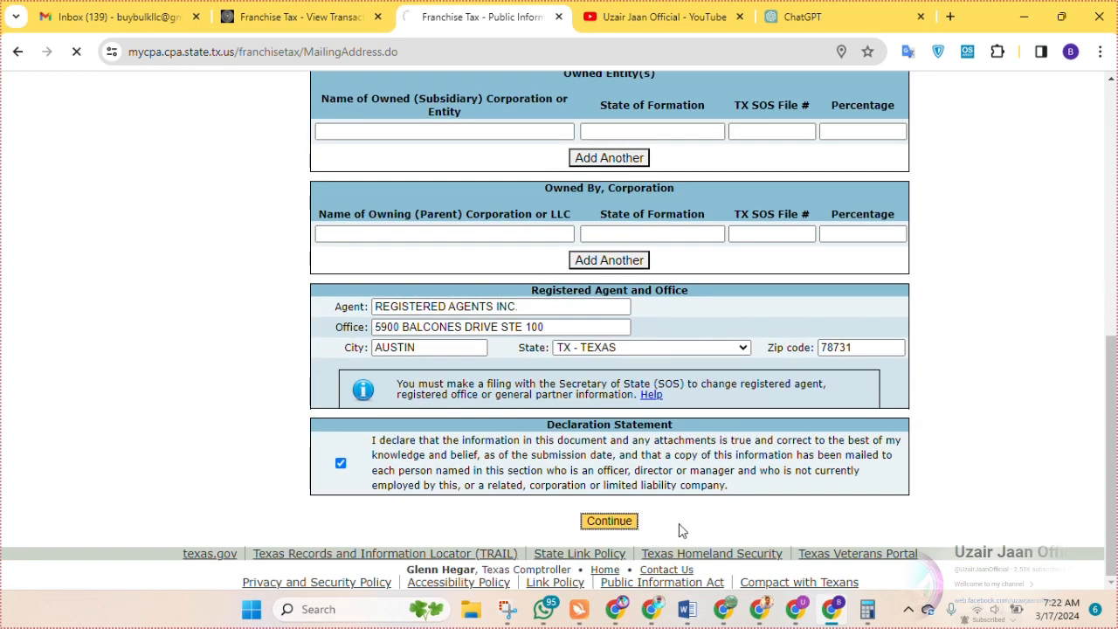
scroll(682, 527, down, 5)
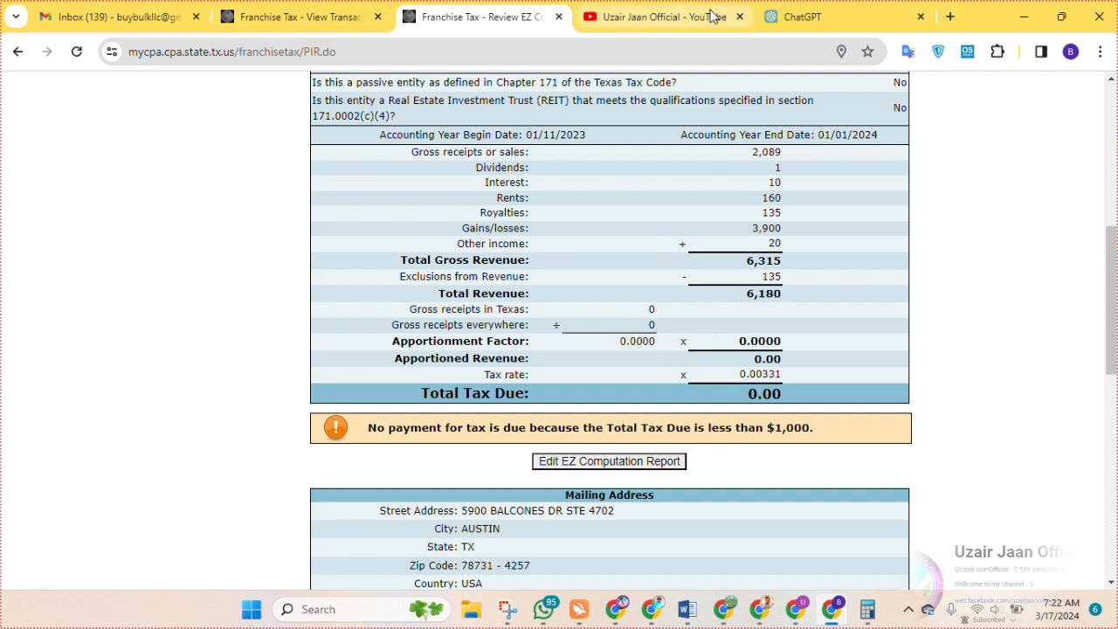
Edit the EZ Computation Report again, set Gross receipts in Texas and Gross receipts everywhere to 6000 each, and continue.
click(610, 462)
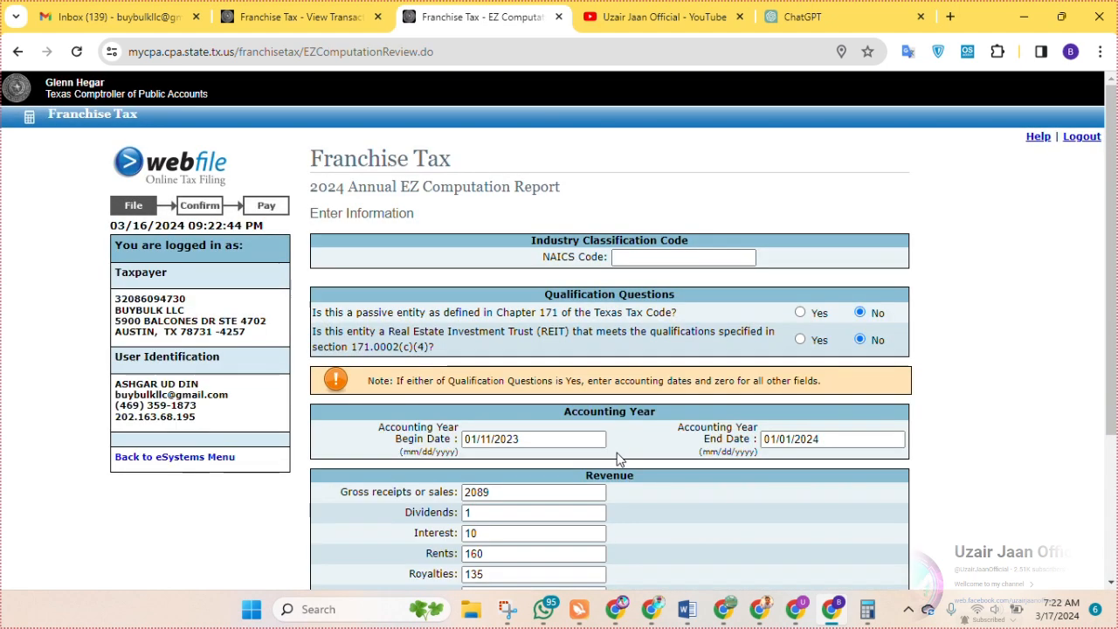
scroll(610, 460, down, 3)
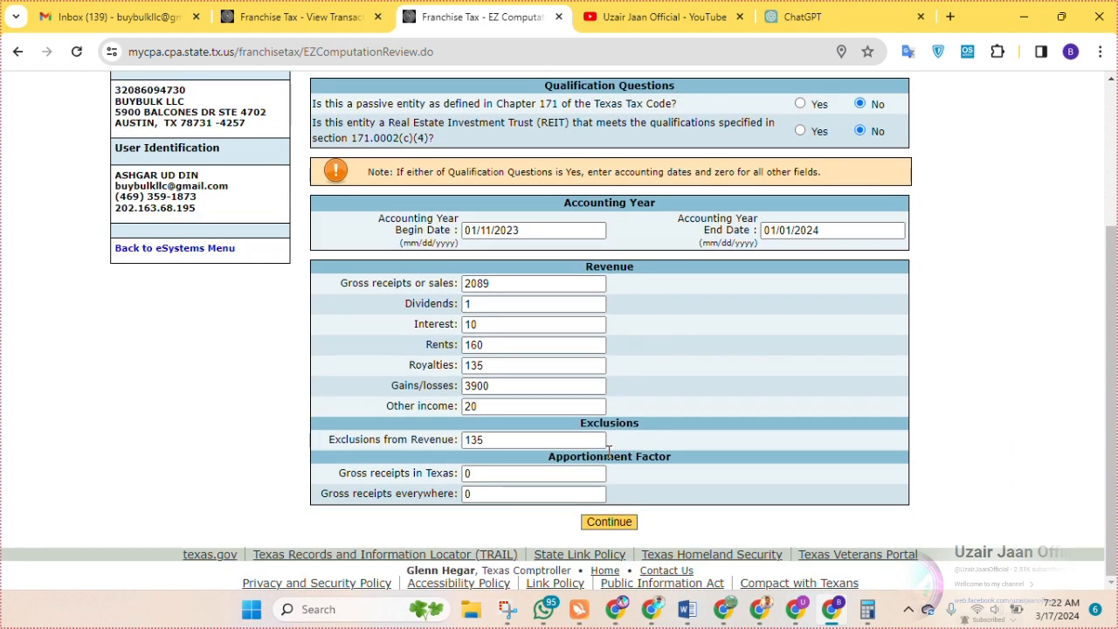
click(541, 473)
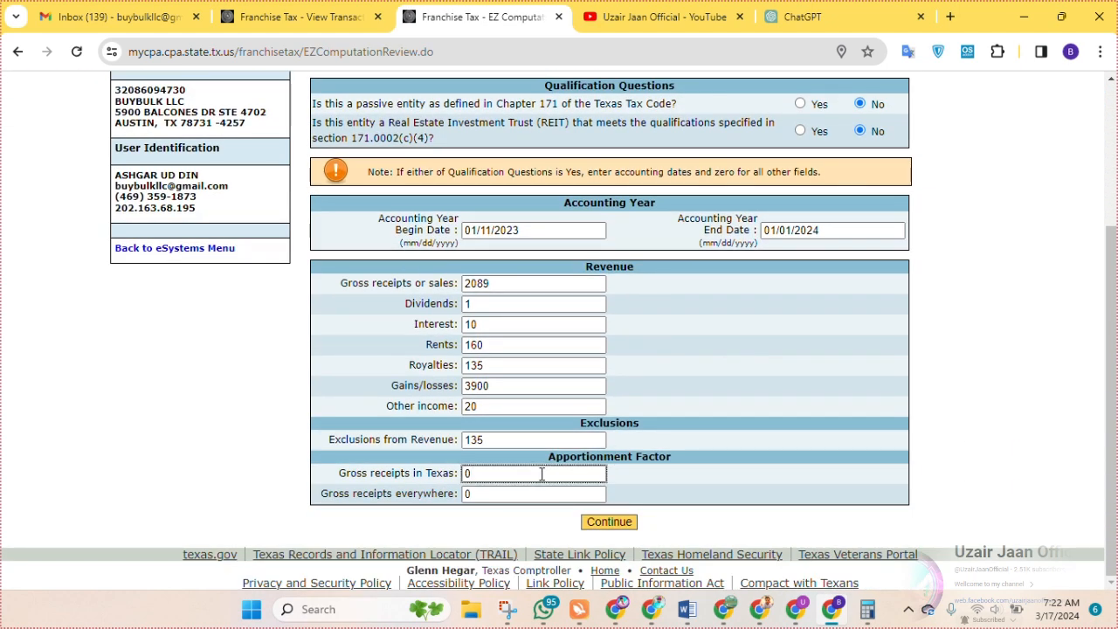
double_click(515, 473)
text(000)
double_click(495, 494)
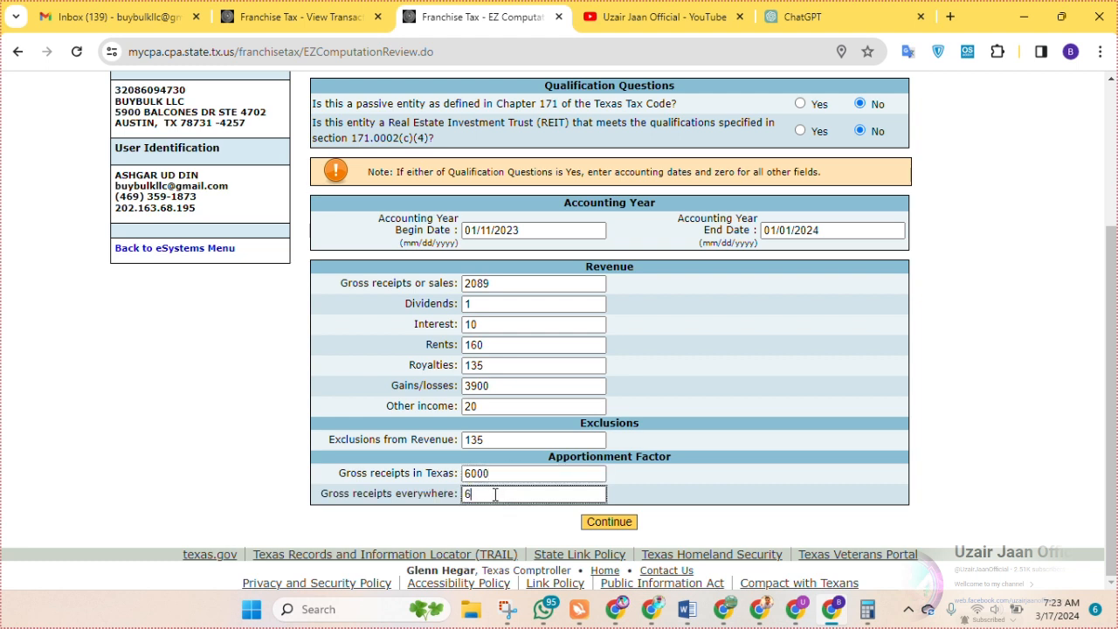
text(6000)
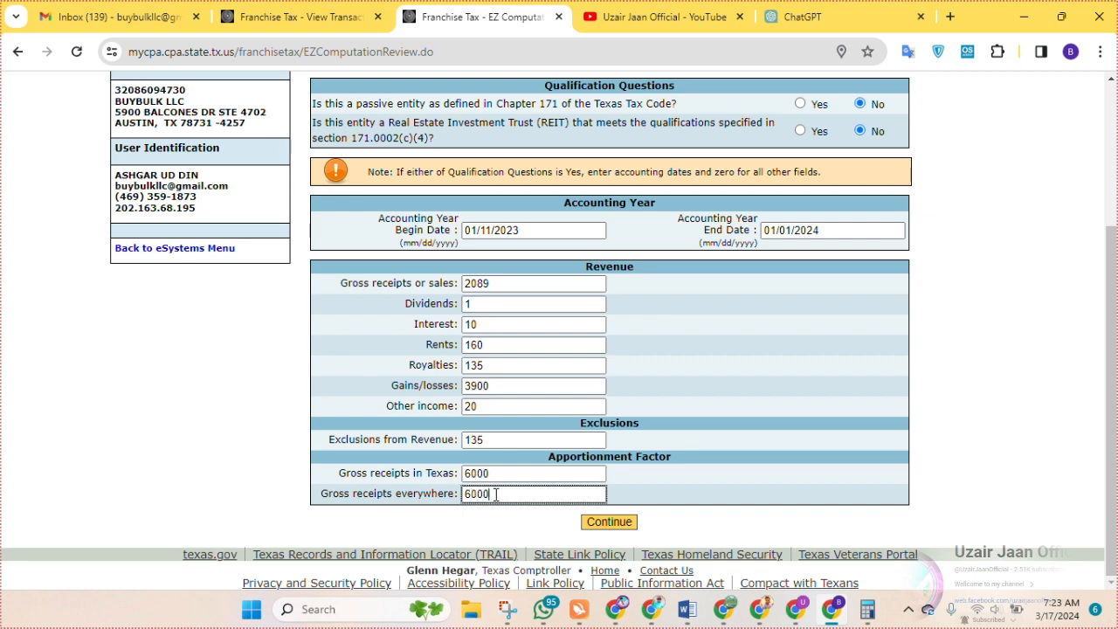
click(631, 522)
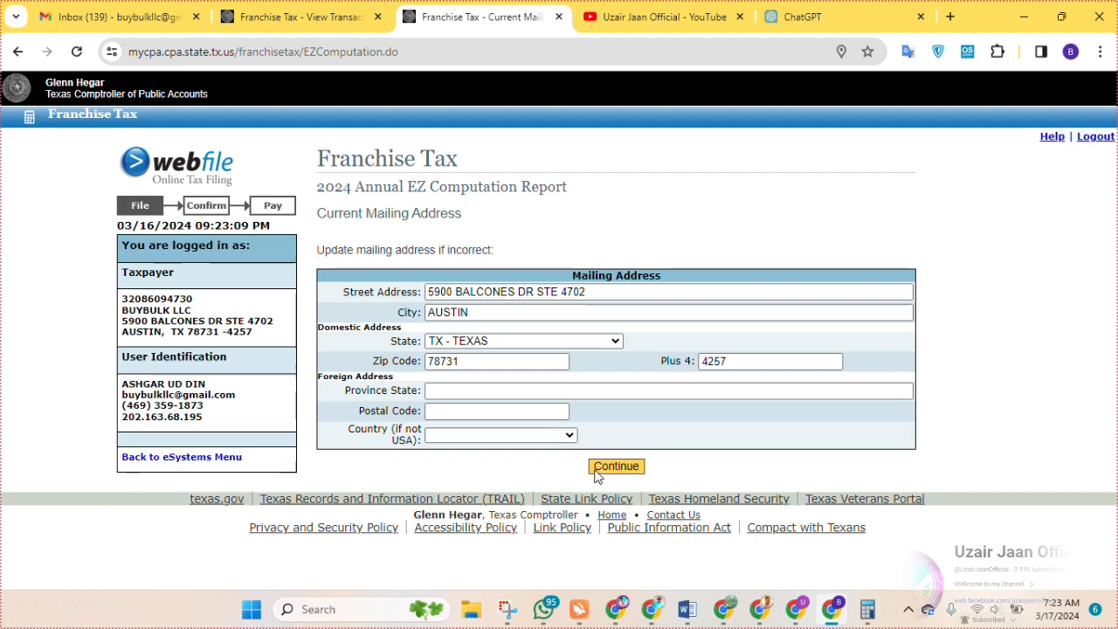
Continue past the mailing address and Public Information Report, and check the recalculated EZ computation in the report review.
scroll(623, 559, down, 10)
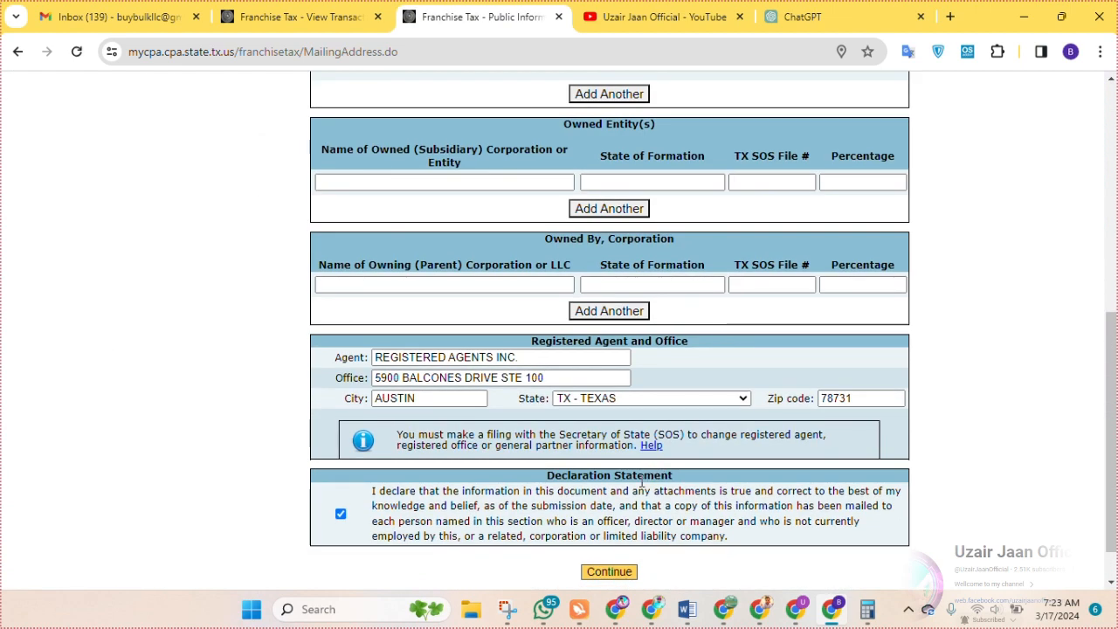
click(623, 573)
scroll(643, 525, down, 5)
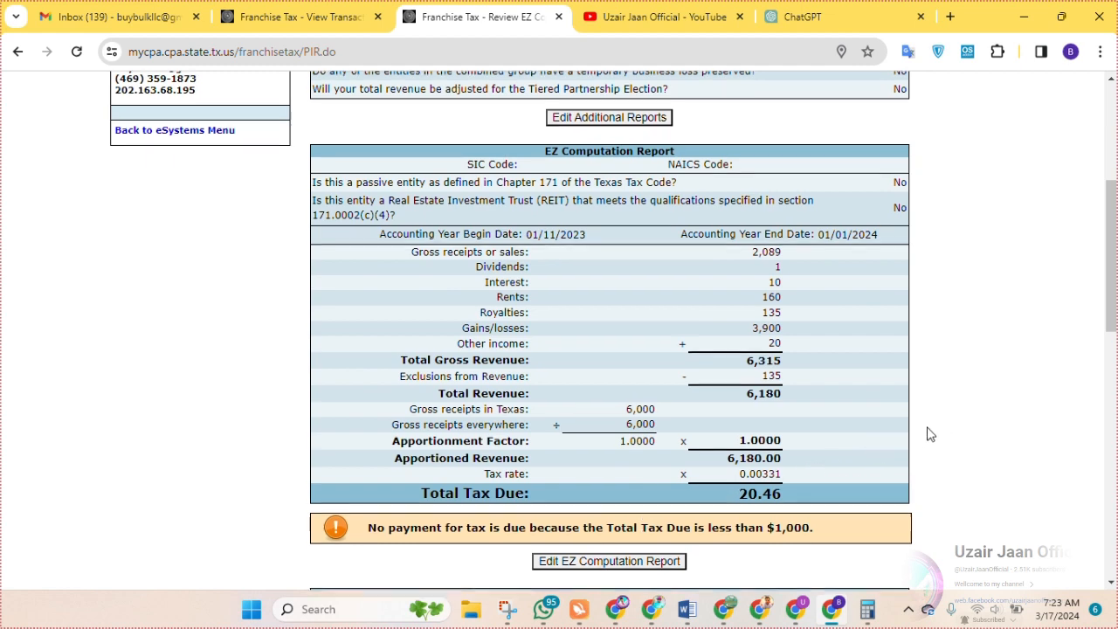
scroll(928, 433, up, 1)
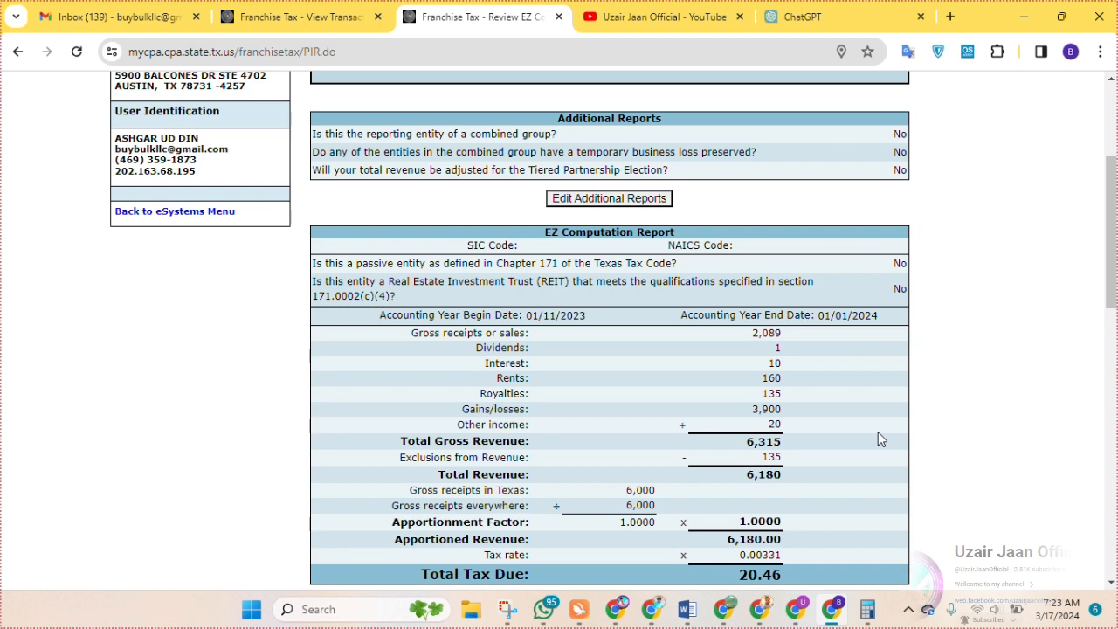
Review the EZ computation figures, mailing address and Public Information Report from start to finish, and submit the report.
scroll(878, 439, up, 1)
scroll(881, 438, up, 1)
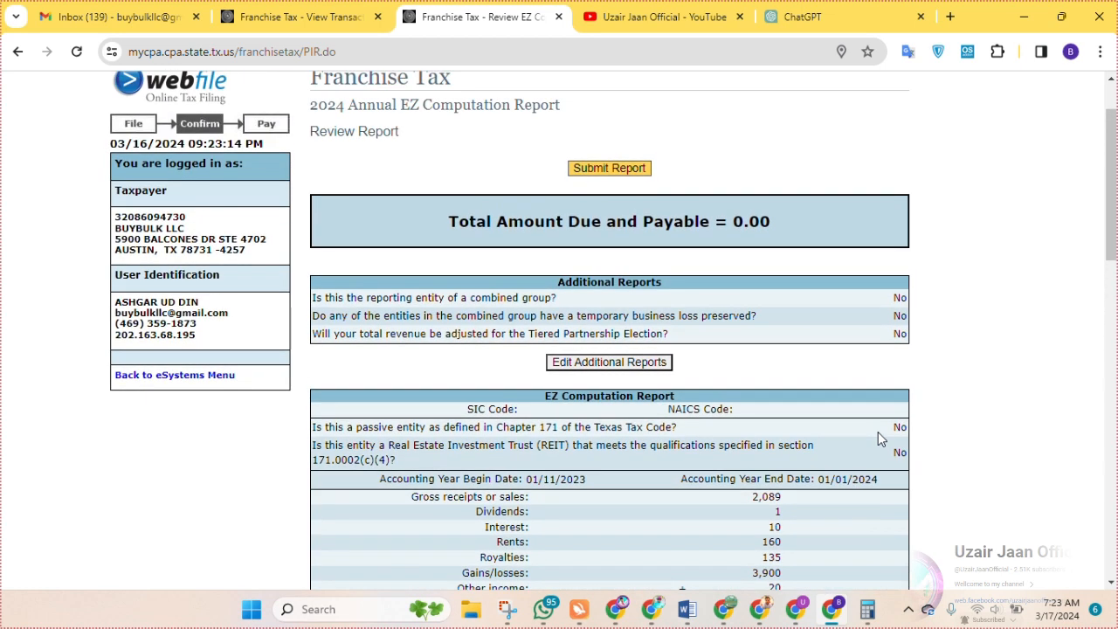
scroll(878, 431, down, 1)
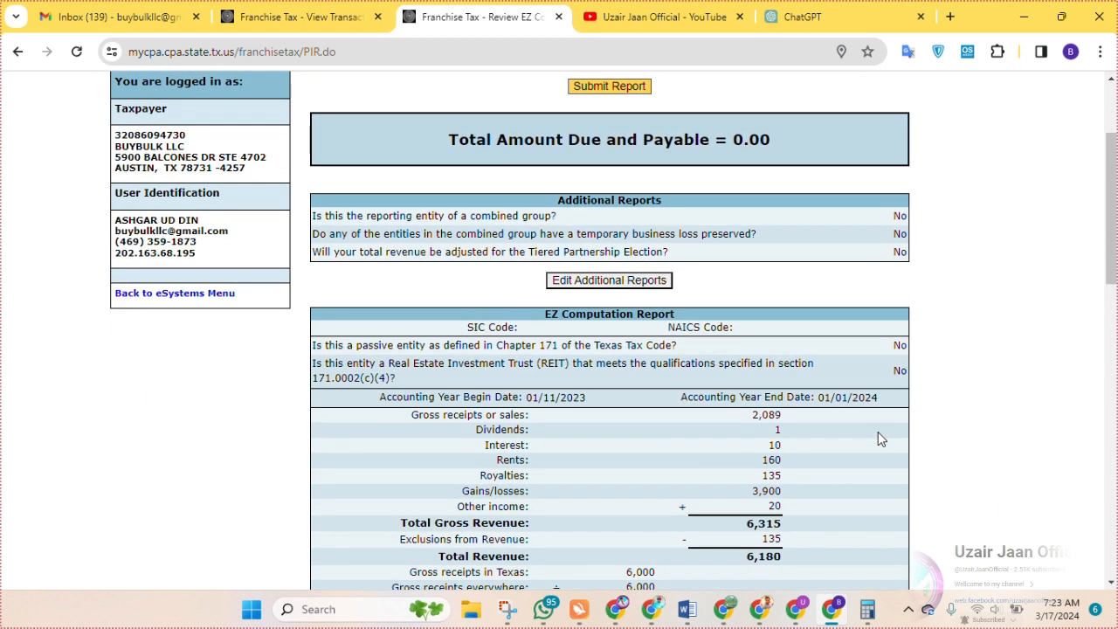
scroll(878, 431, down, 3)
scroll(879, 439, down, 8)
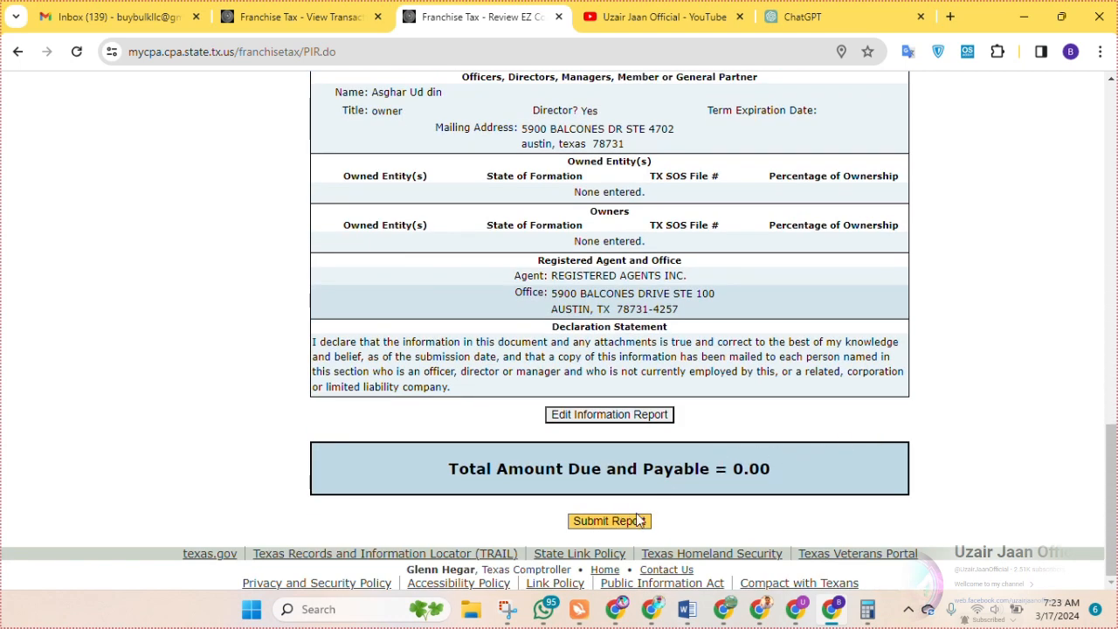
scroll(874, 374, up, 3)
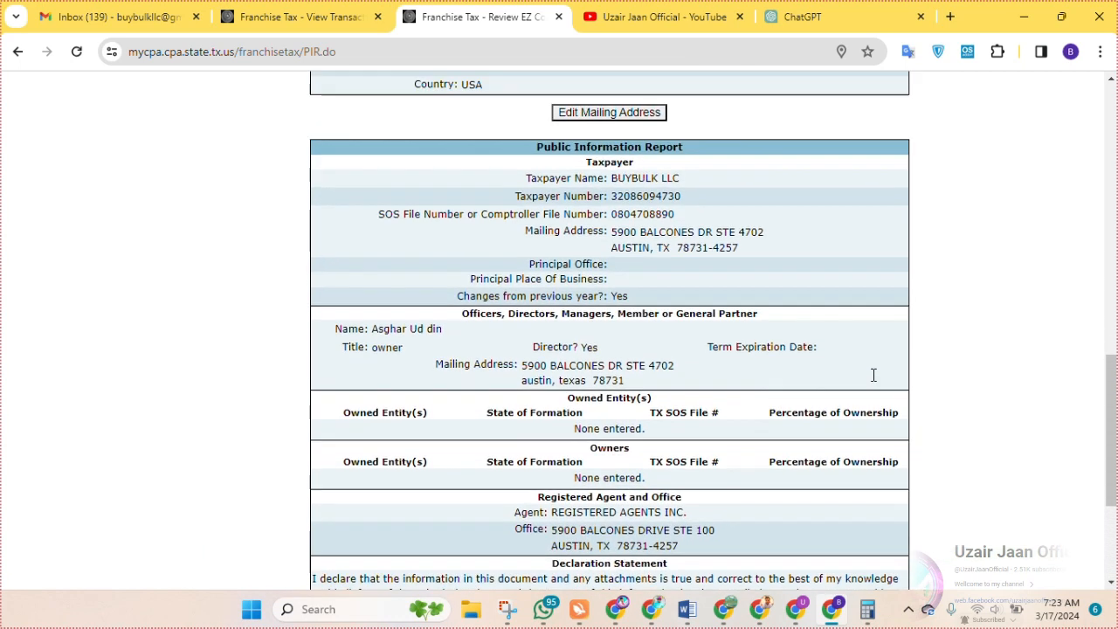
scroll(891, 371, down, 3)
scroll(891, 371, up, 8)
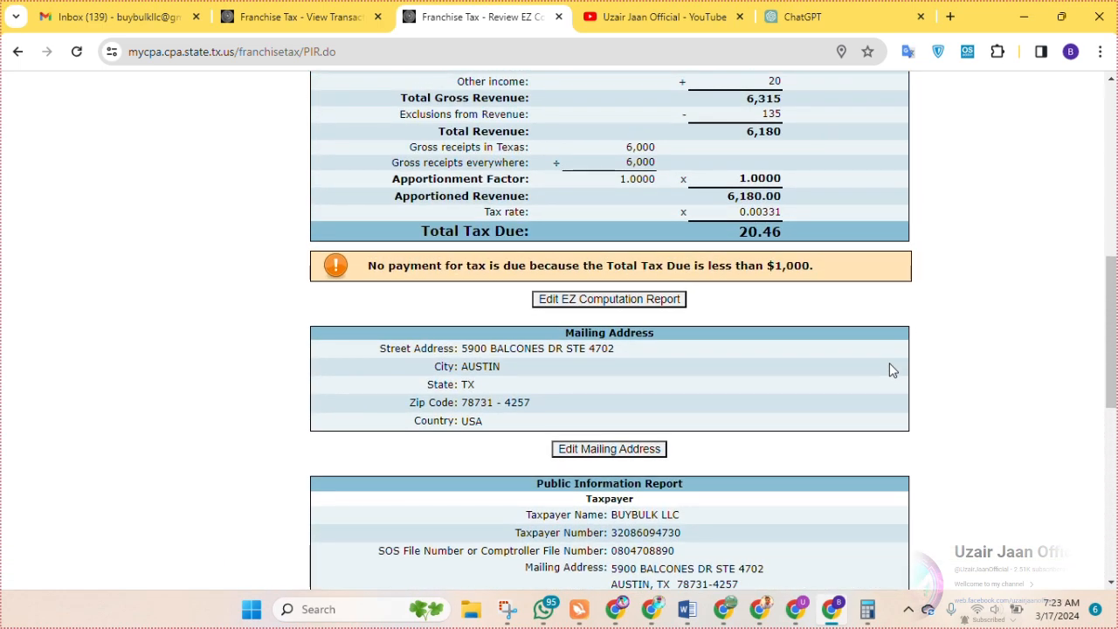
scroll(884, 364, down, 8)
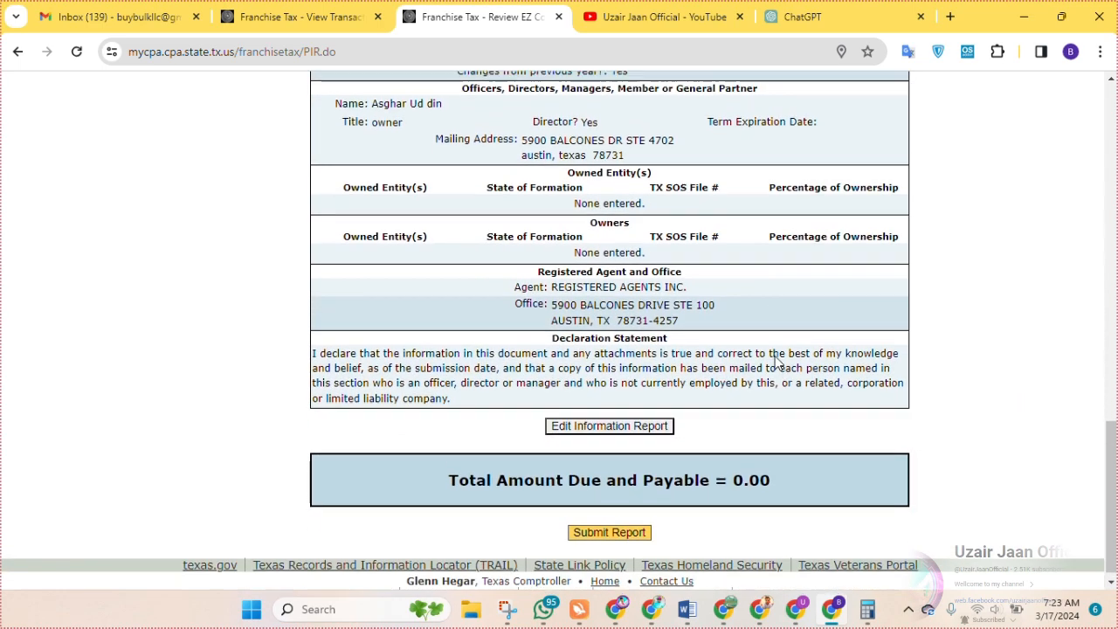
scroll(774, 356, up, 4)
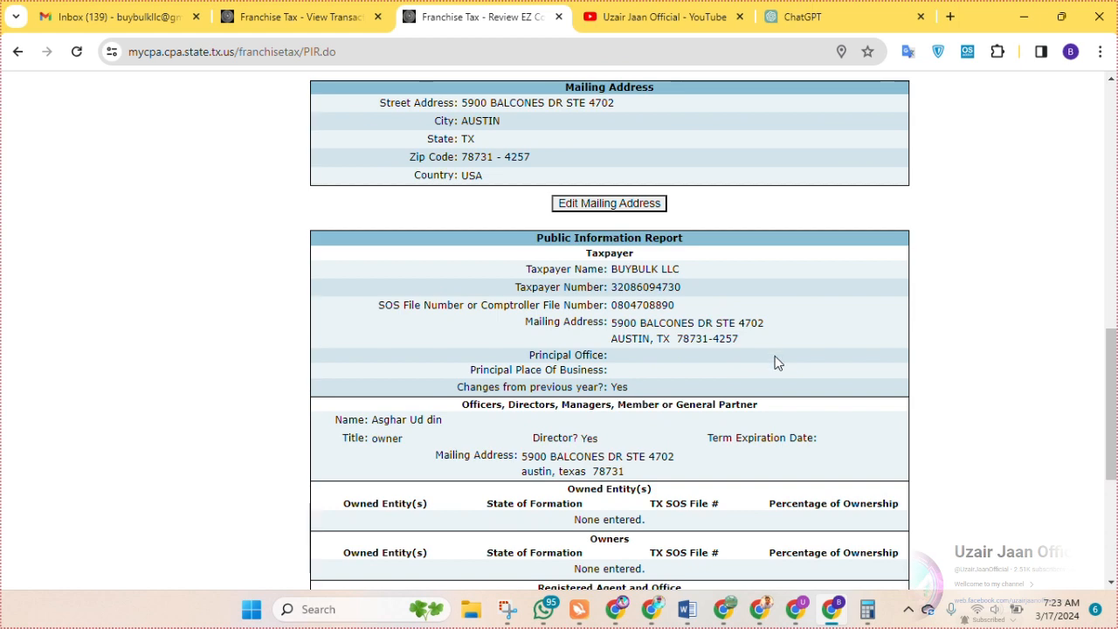
scroll(778, 358, down, 4)
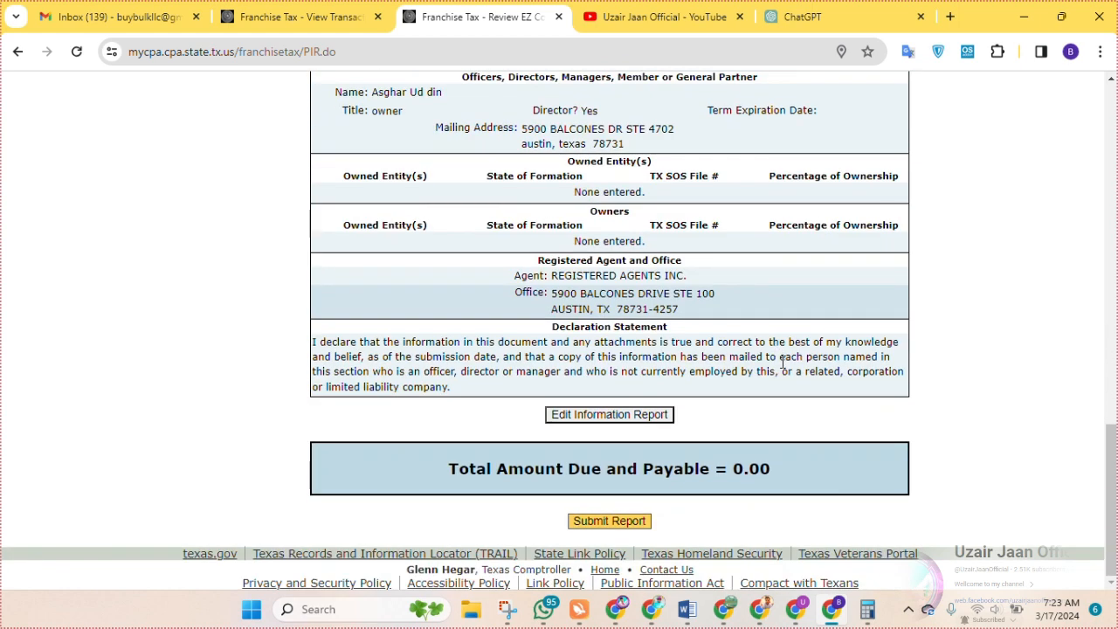
click(602, 522)
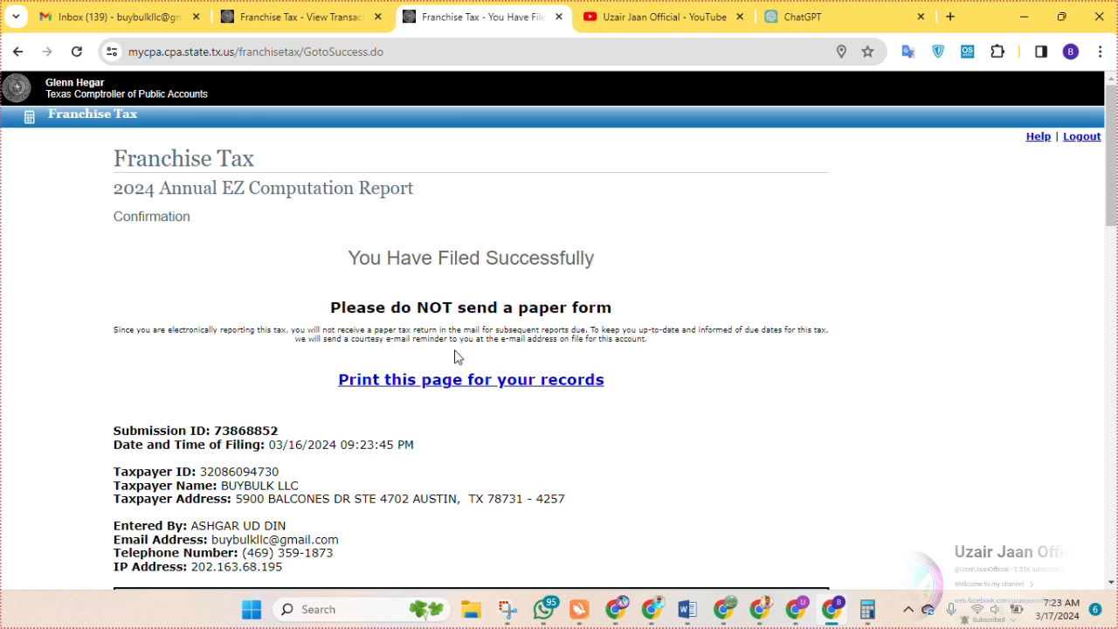
Print the filing confirmation to PDF and save it as texfr2024 in the amz approval folder on Data (D:).
scroll(454, 388, down, 1)
scroll(454, 389, down, 3)
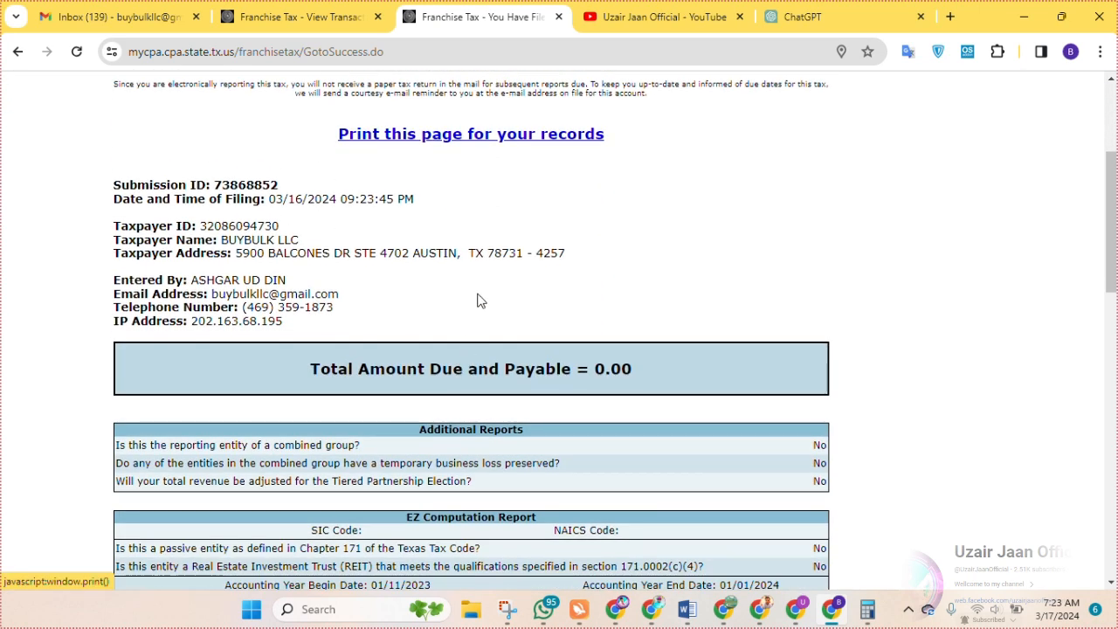
click(516, 138)
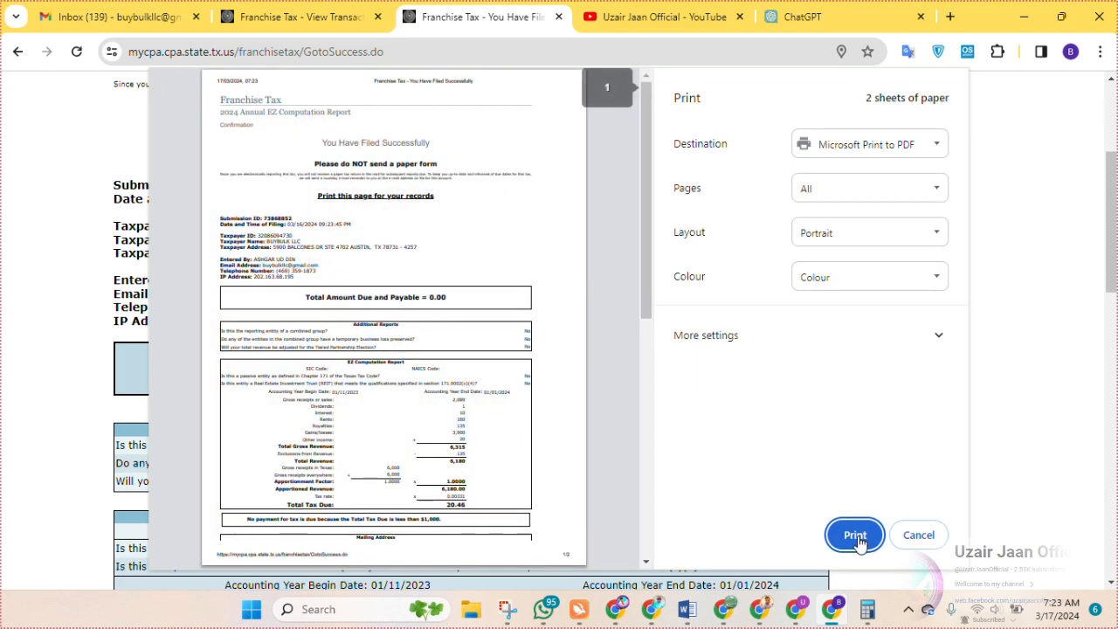
click(855, 534)
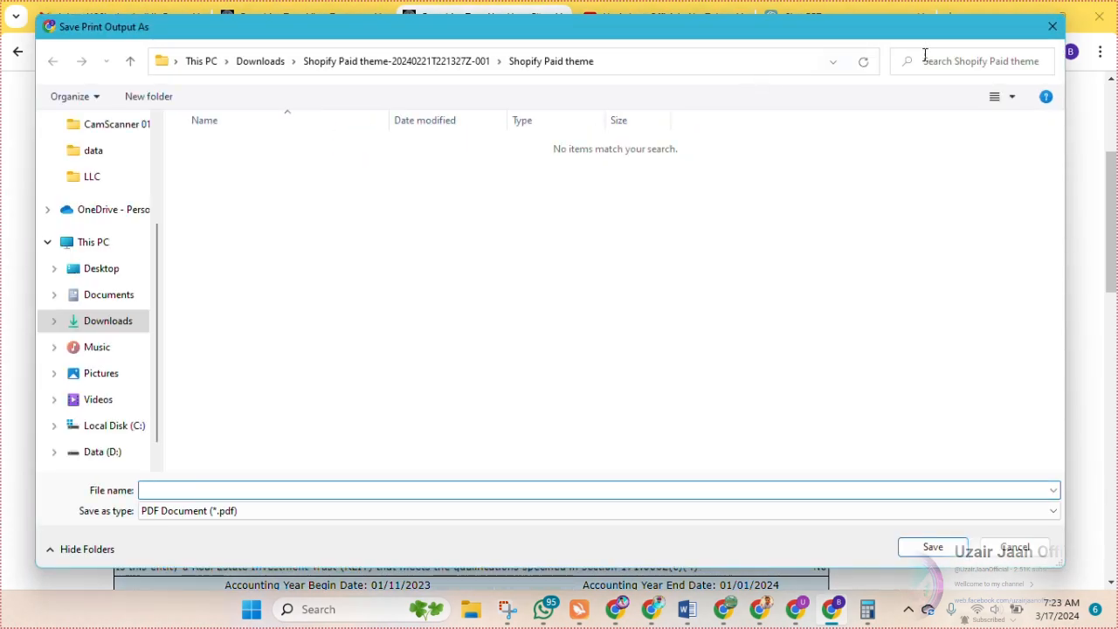
click(115, 451)
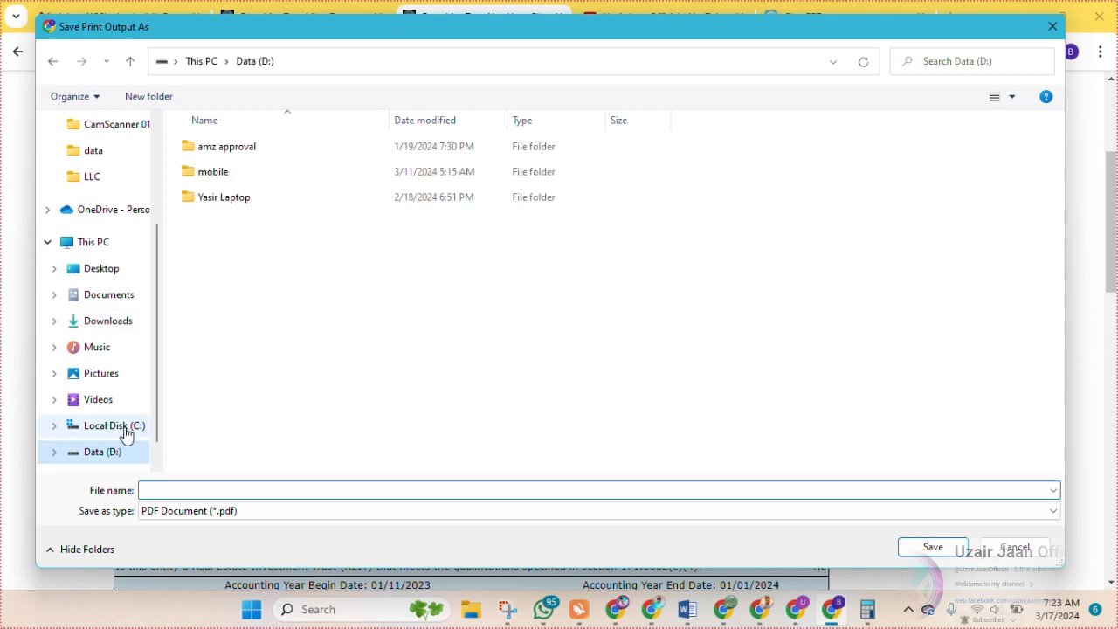
double_click(244, 160)
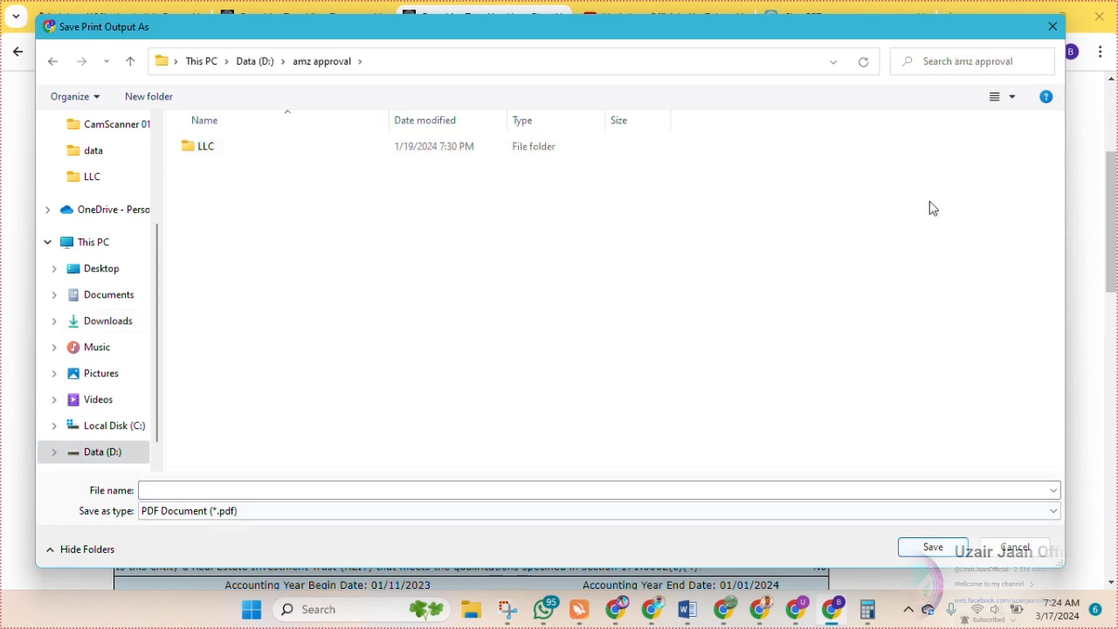
click(370, 486)
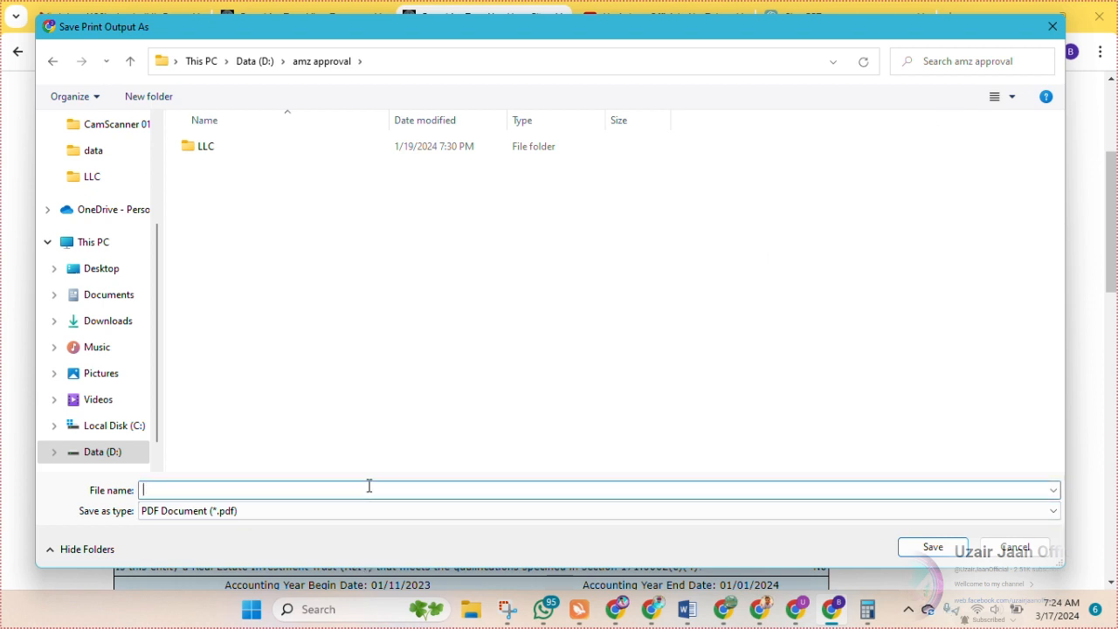
text(texfr2024)
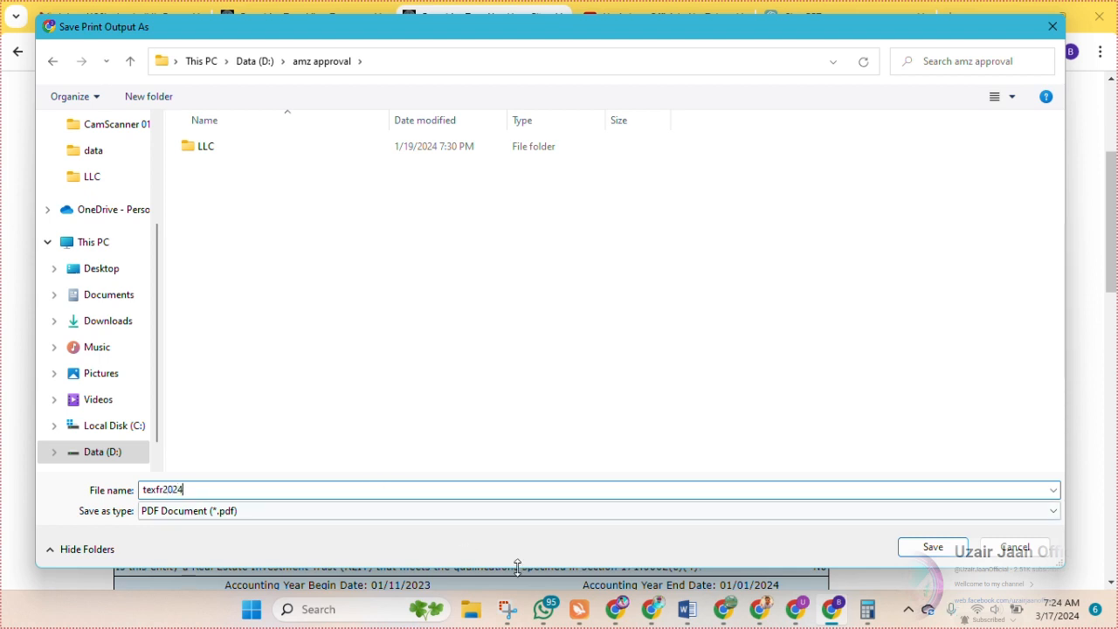
click(912, 551)
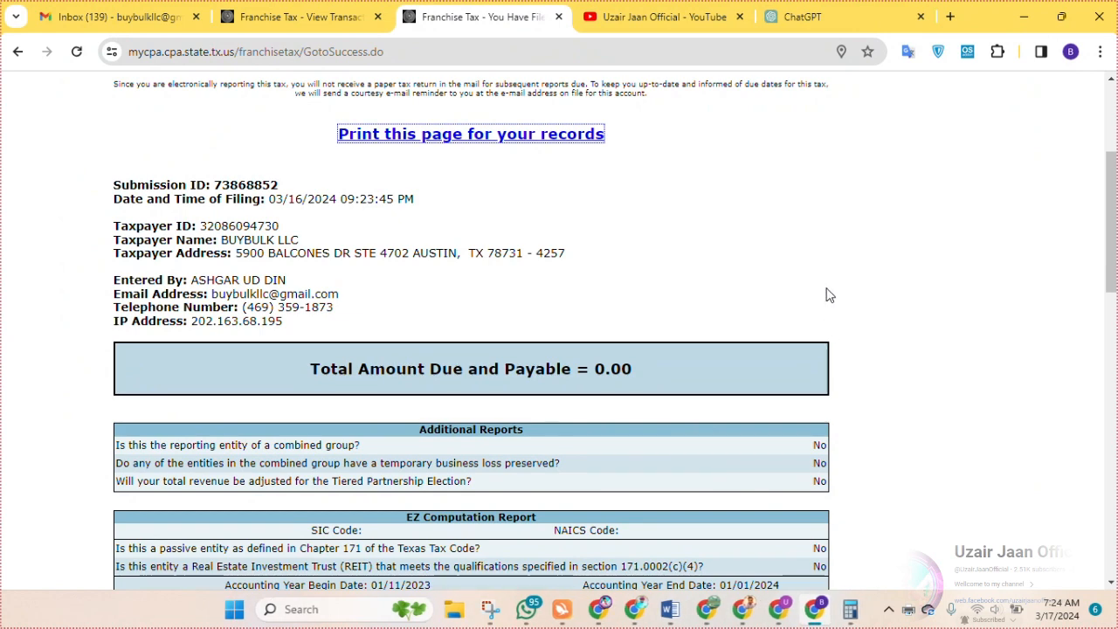
Leave the filing confirmation for the Franchise Tax menu, and return to the eSystems tax dashboard.
scroll(469, 312, down, 1)
scroll(469, 312, down, 10)
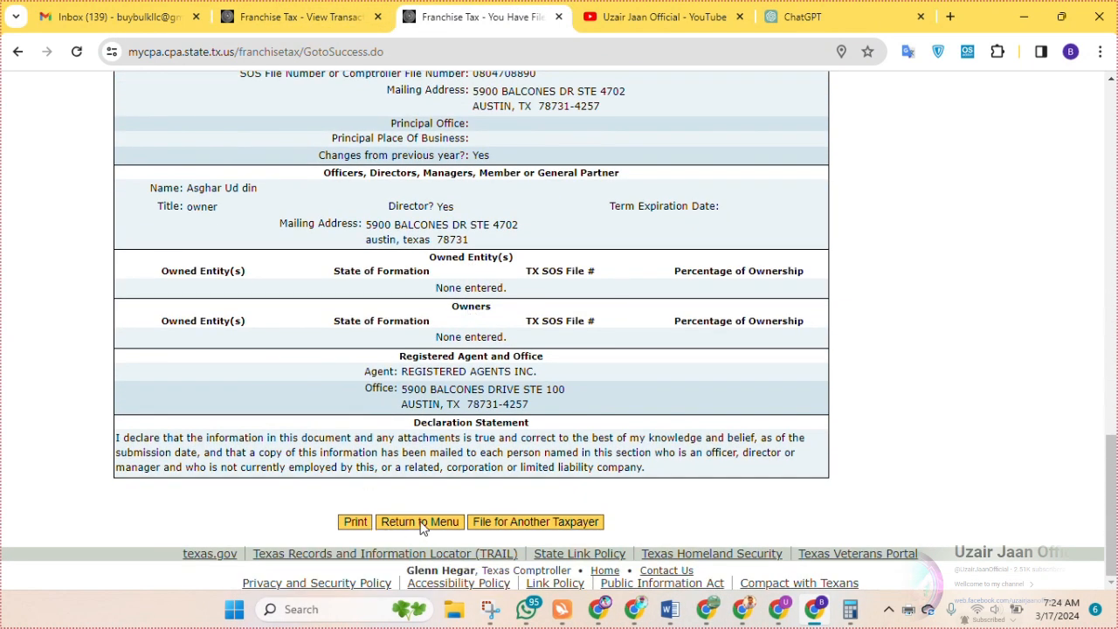
click(421, 522)
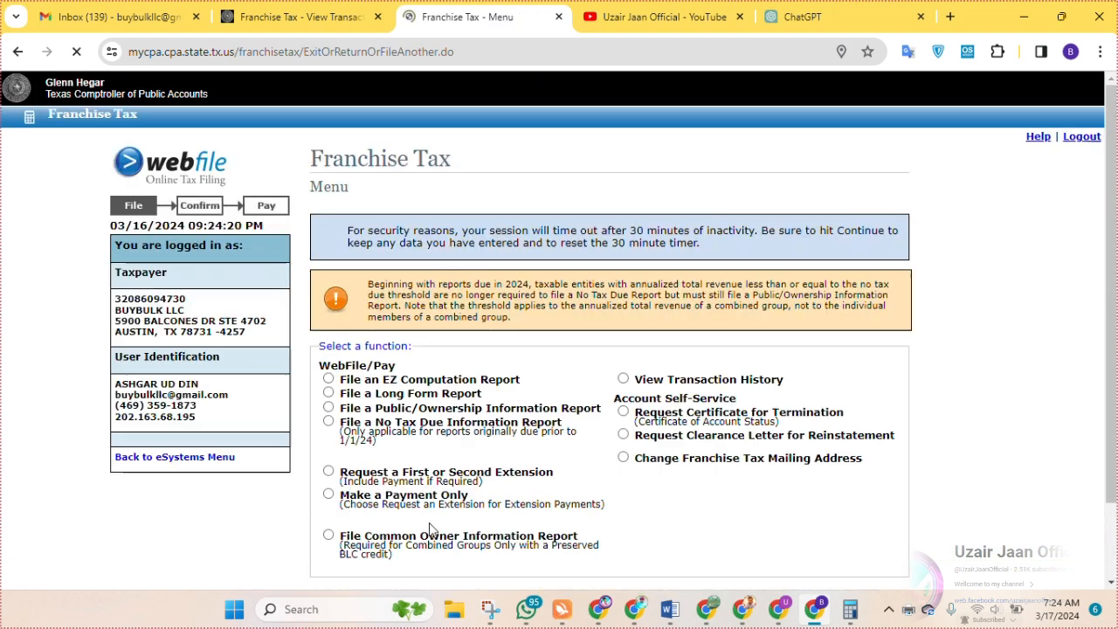
scroll(446, 431, down, 2)
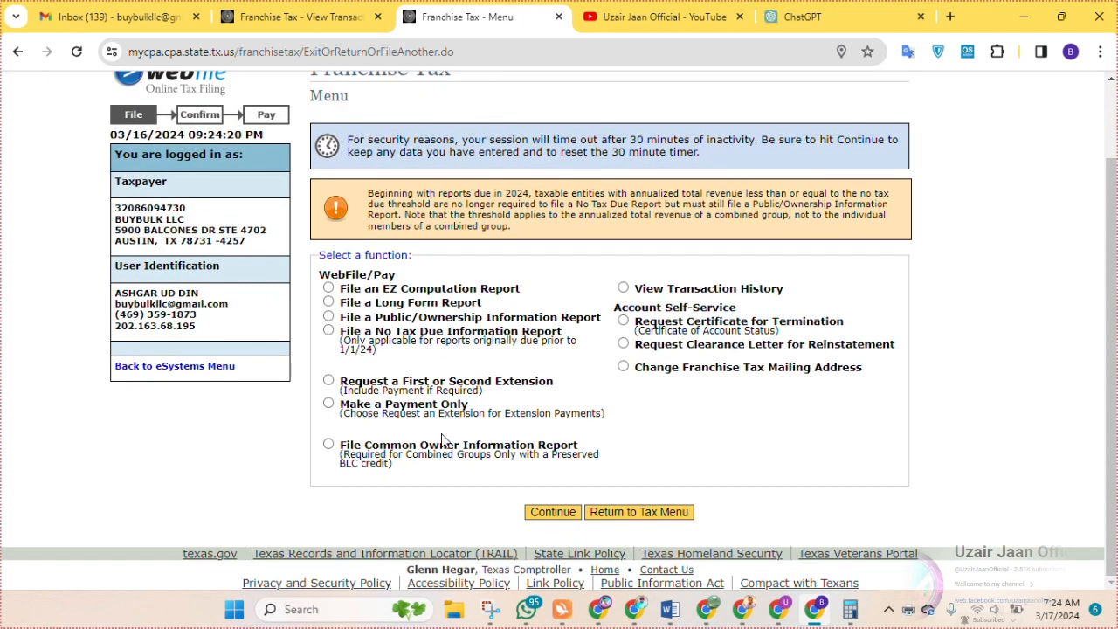
scroll(443, 440, up, 2)
scroll(524, 471, down, 2)
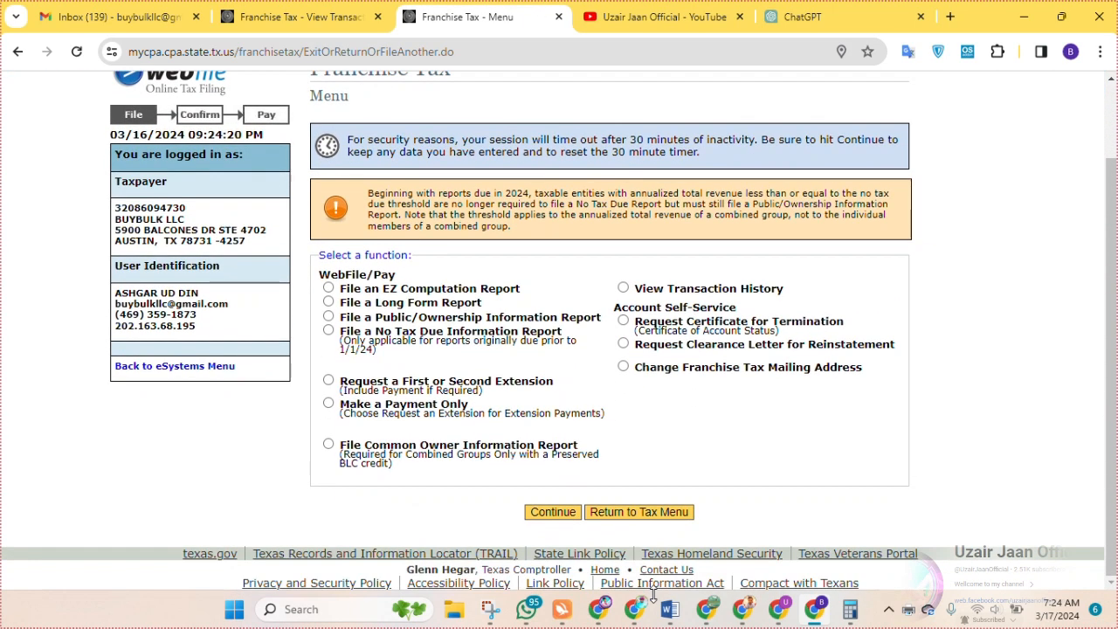
click(680, 515)
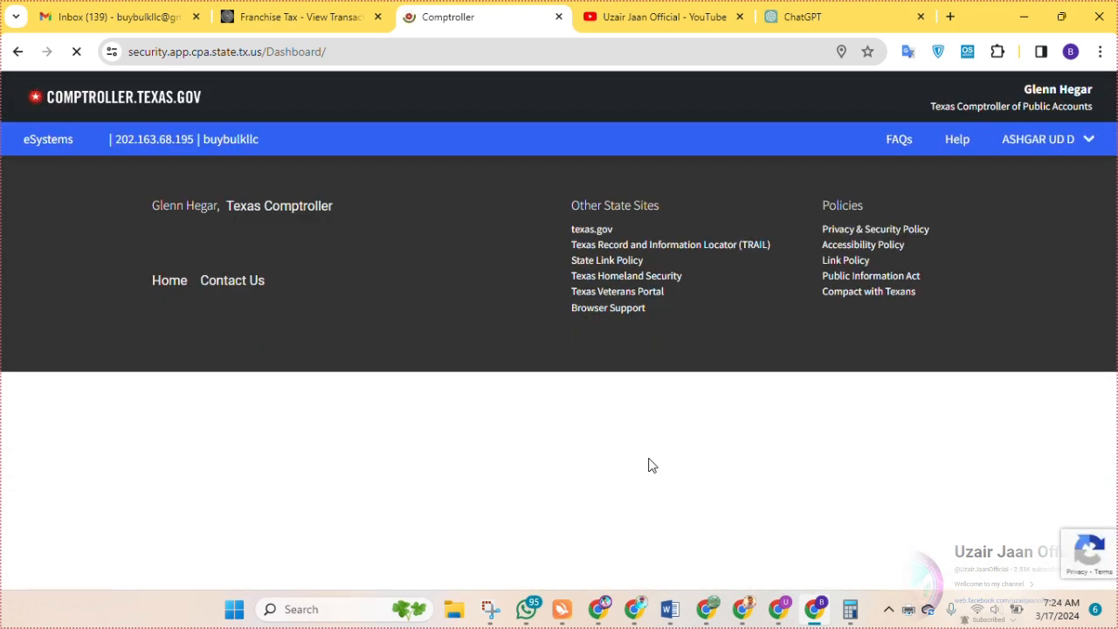
Open the Franchise Tax account of BUYBULK LLC from the dashboard and view its transaction history.
scroll(648, 459, down, 3)
scroll(650, 467, down, 2)
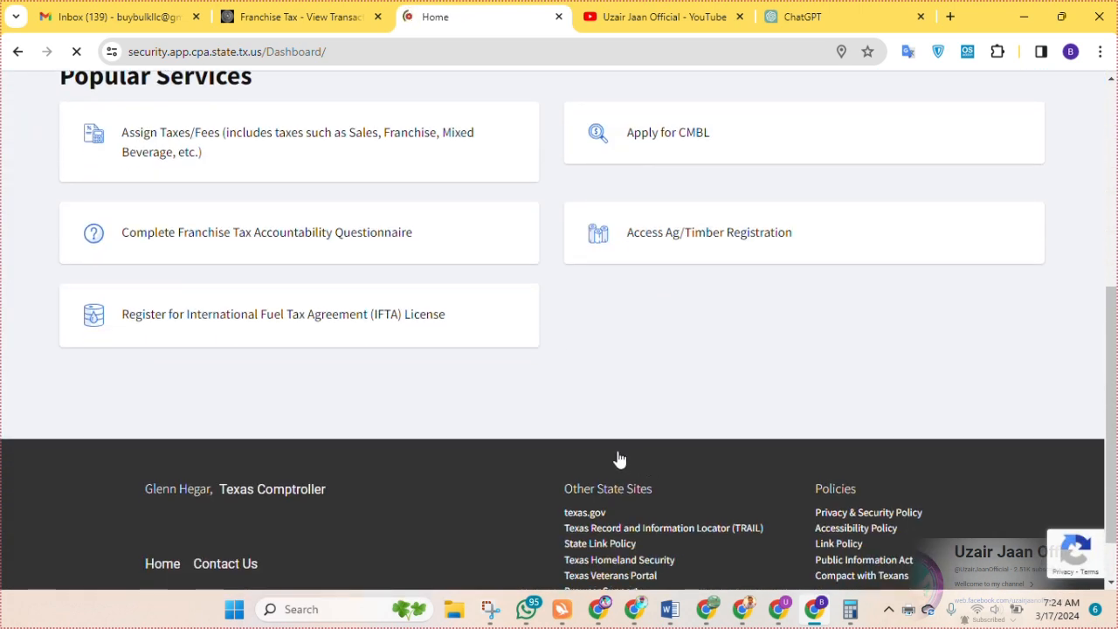
scroll(363, 356, up, 8)
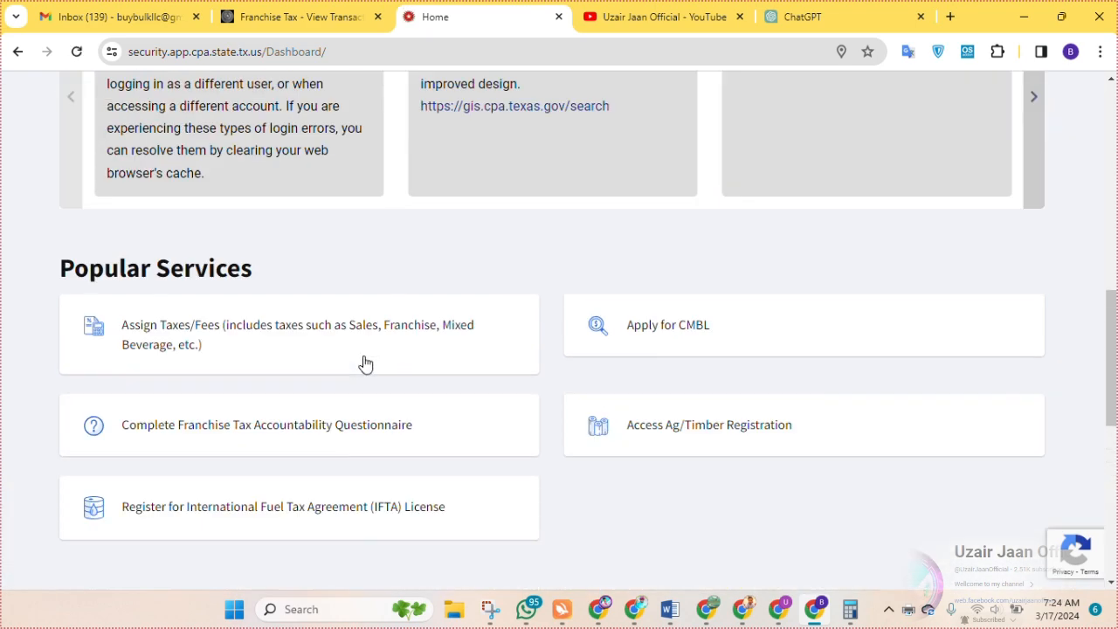
scroll(363, 355, down, 3)
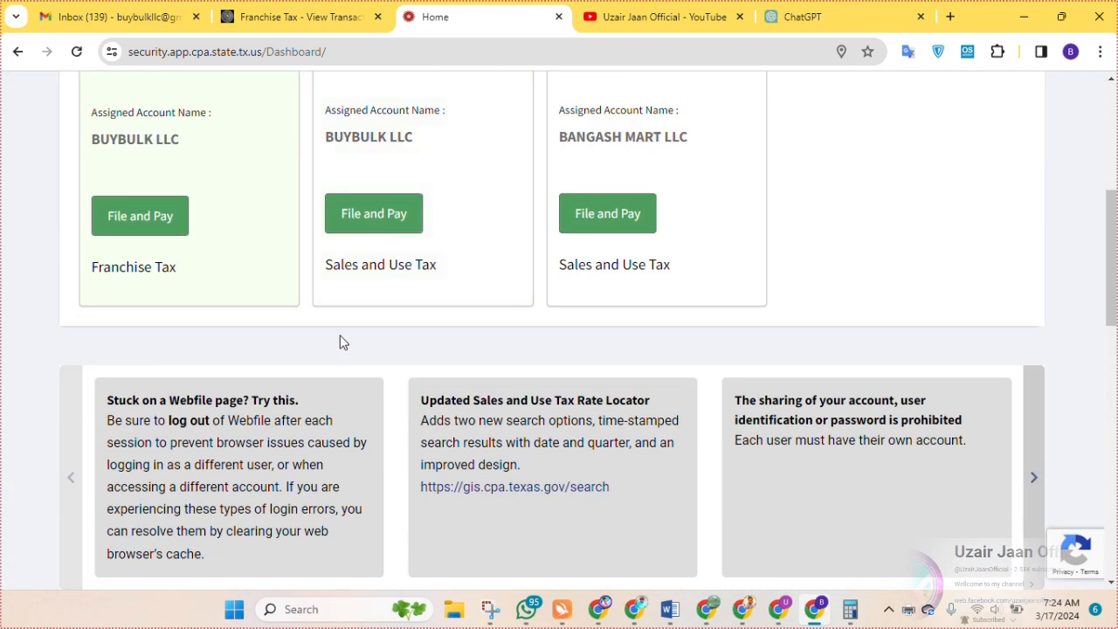
click(147, 217)
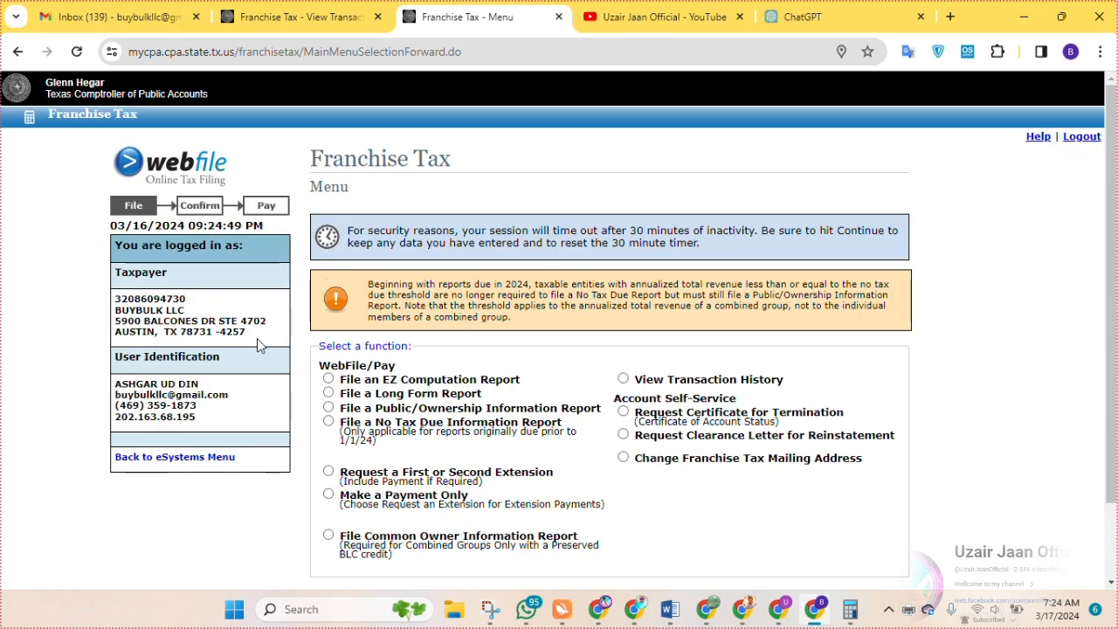
scroll(414, 314, down, 1)
click(639, 295)
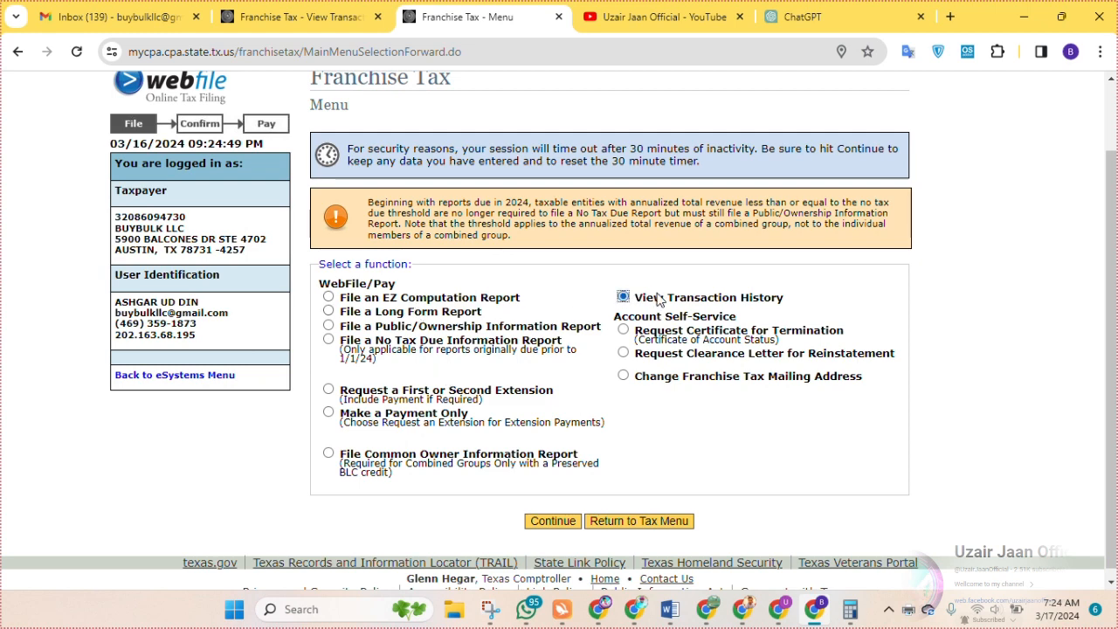
click(555, 522)
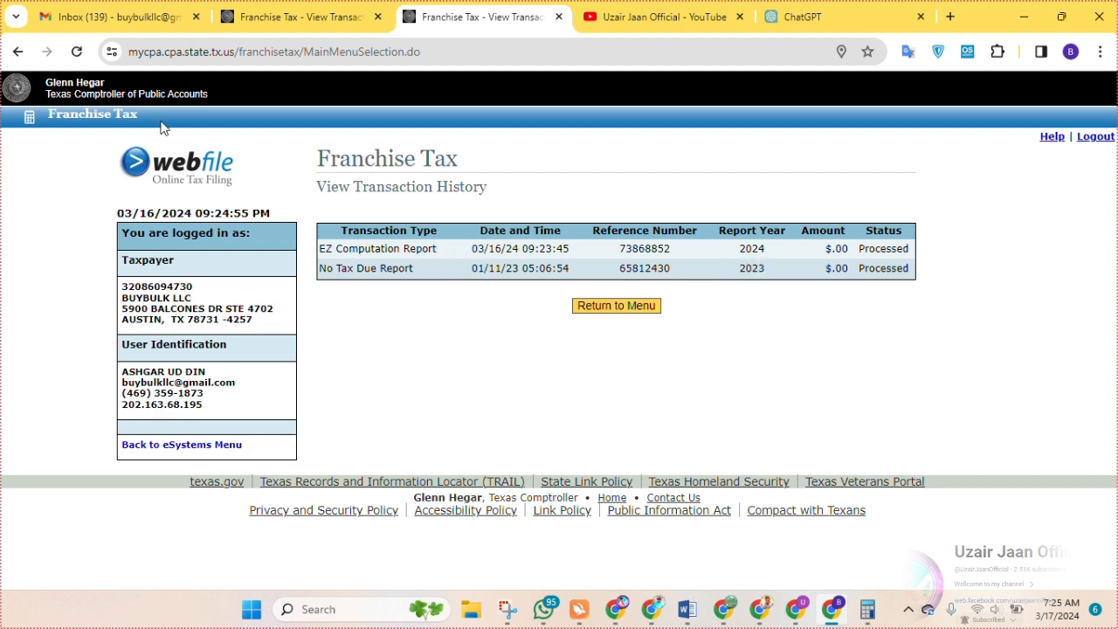
Return from the transaction history to the tax dashboard and open the Sales and Use Tax account of BUYBULK LLC.
click(14, 52)
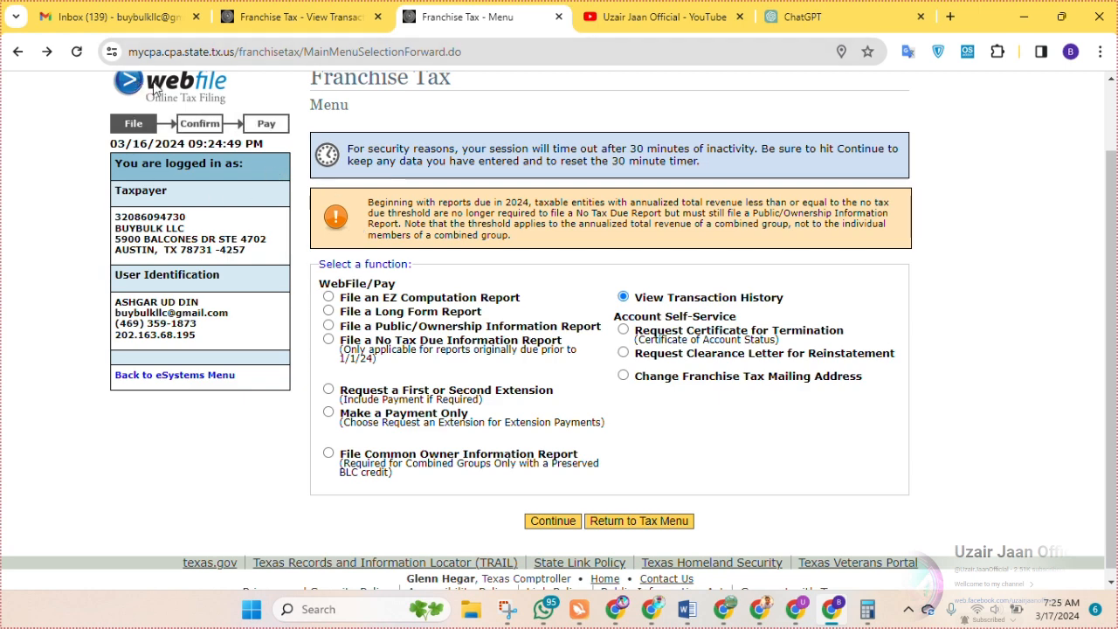
scroll(284, 125, up, 1)
scroll(673, 538, down, 1)
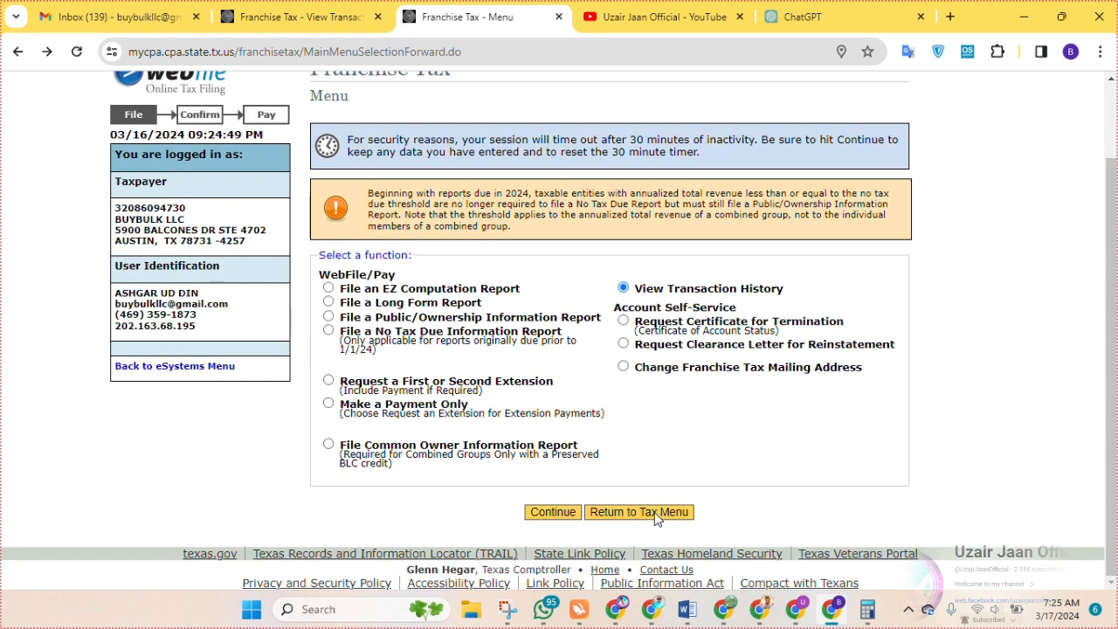
click(658, 516)
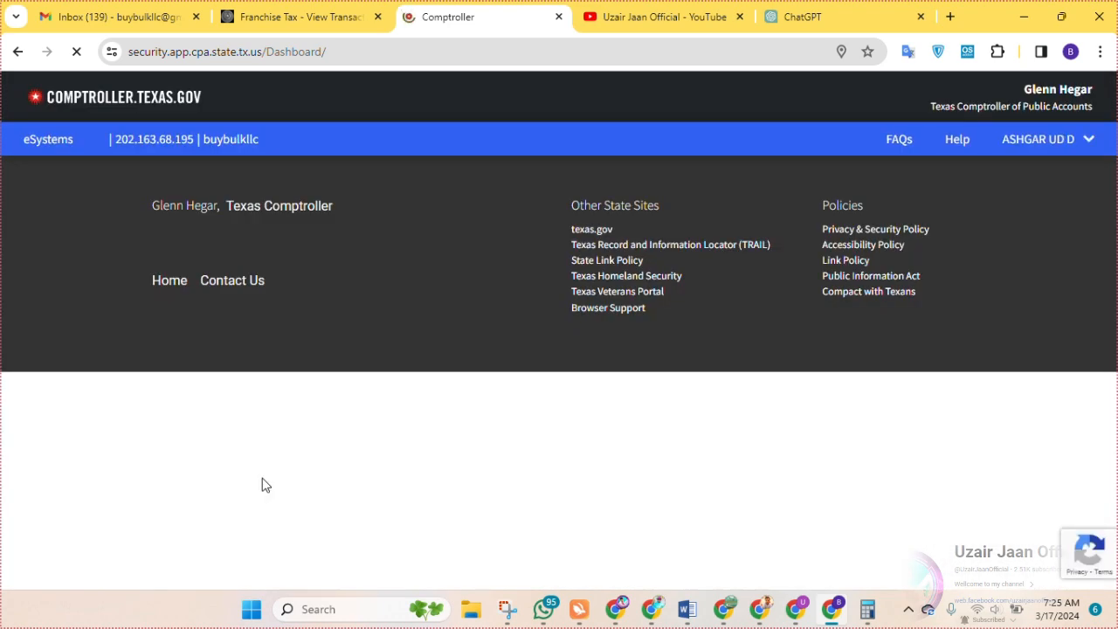
scroll(262, 484, down, 2)
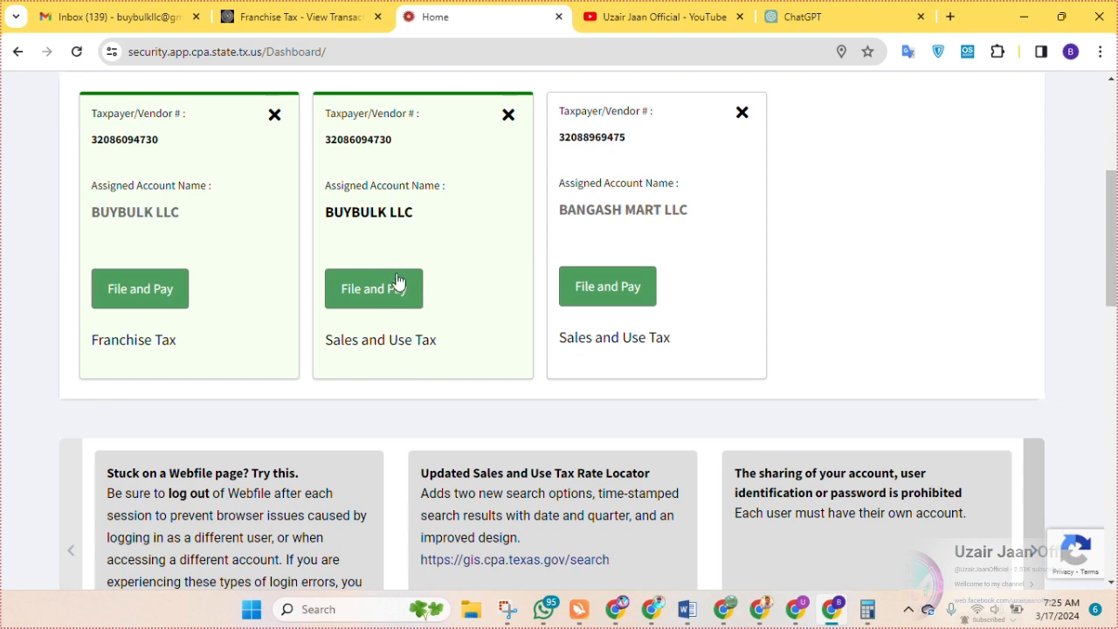
click(396, 287)
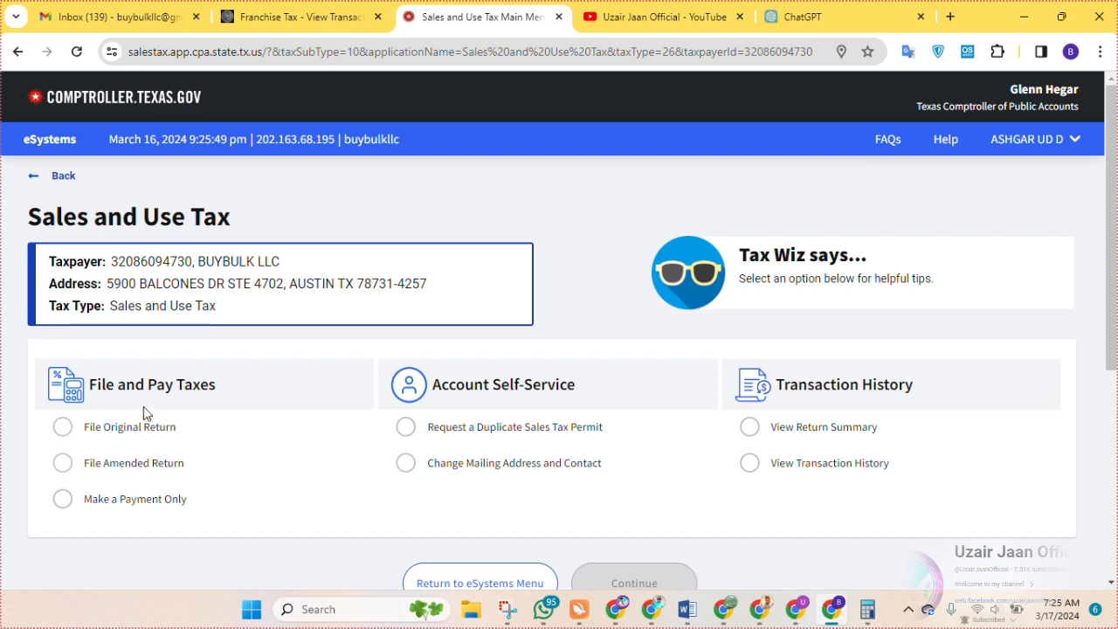
Choose to file an original Sales and Use Tax return and check which filing periods are available and their status.
click(132, 432)
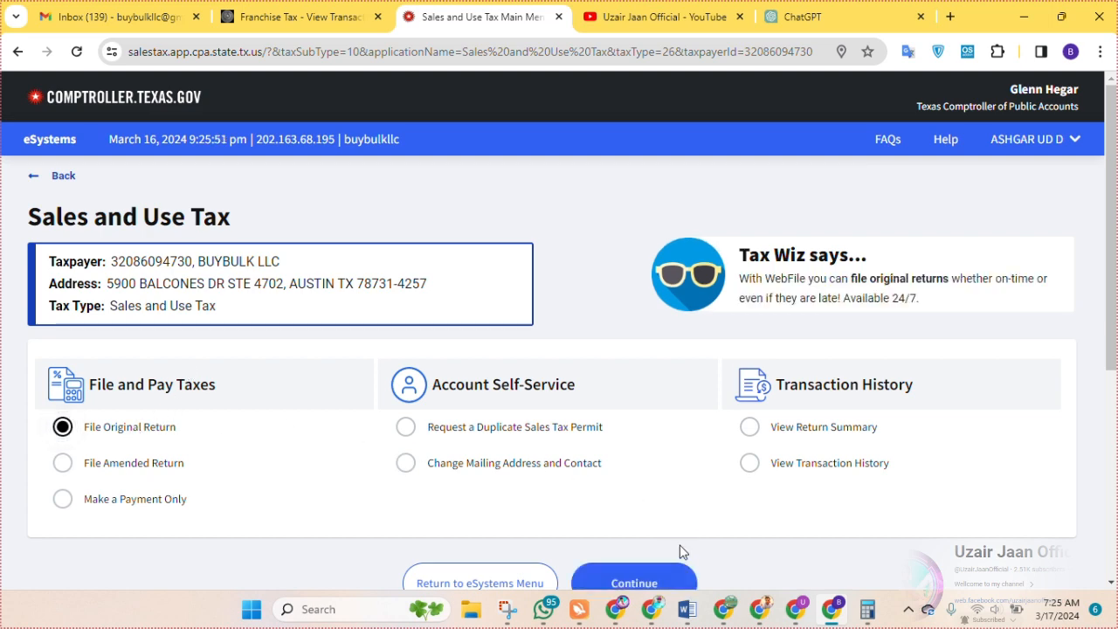
click(671, 580)
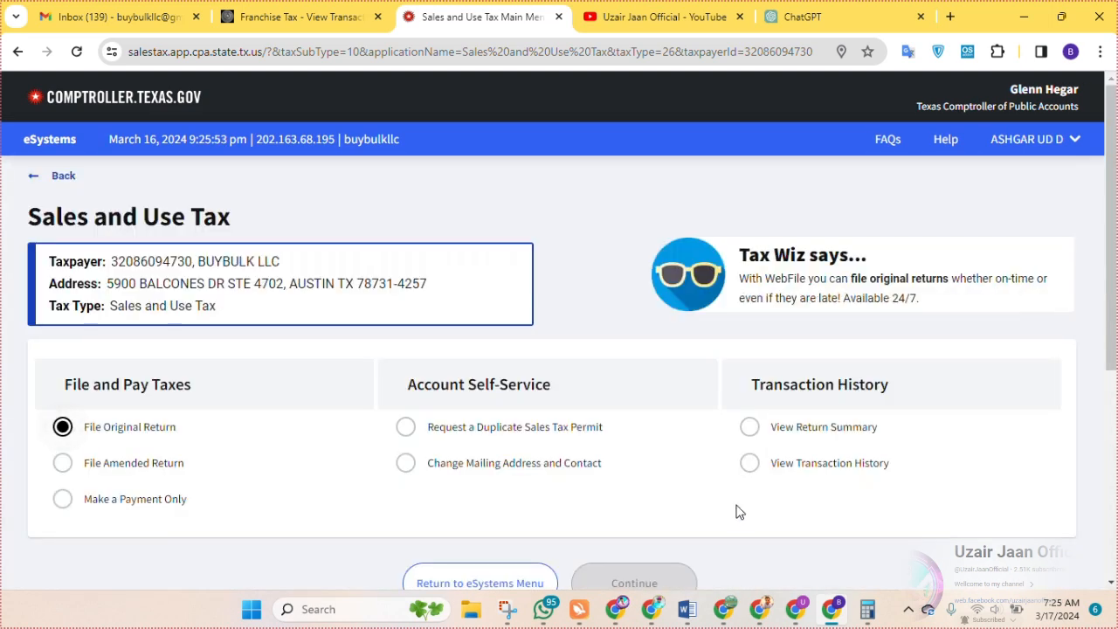
scroll(647, 498, down, 2)
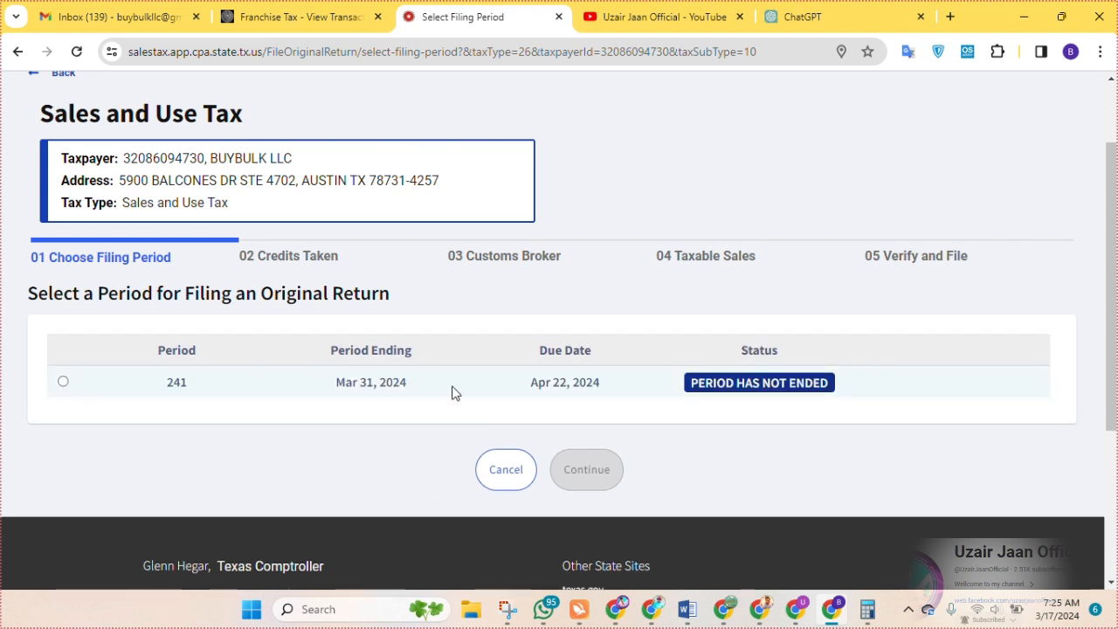
scroll(239, 387, up, 2)
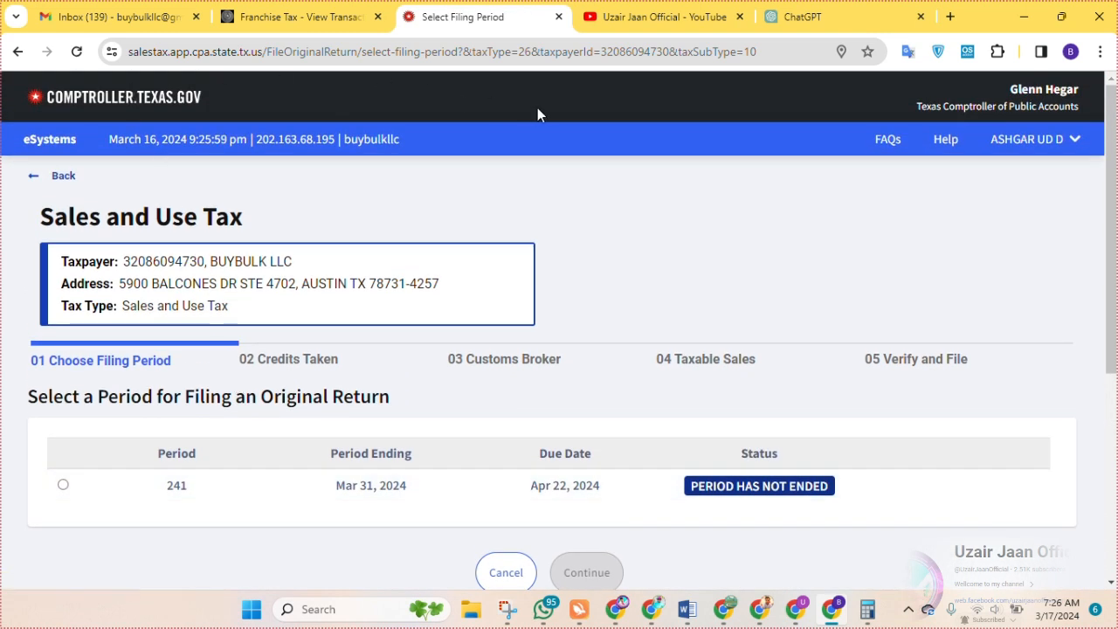
Switch to YouTube and look over the home page of the open channel.
click(603, 17)
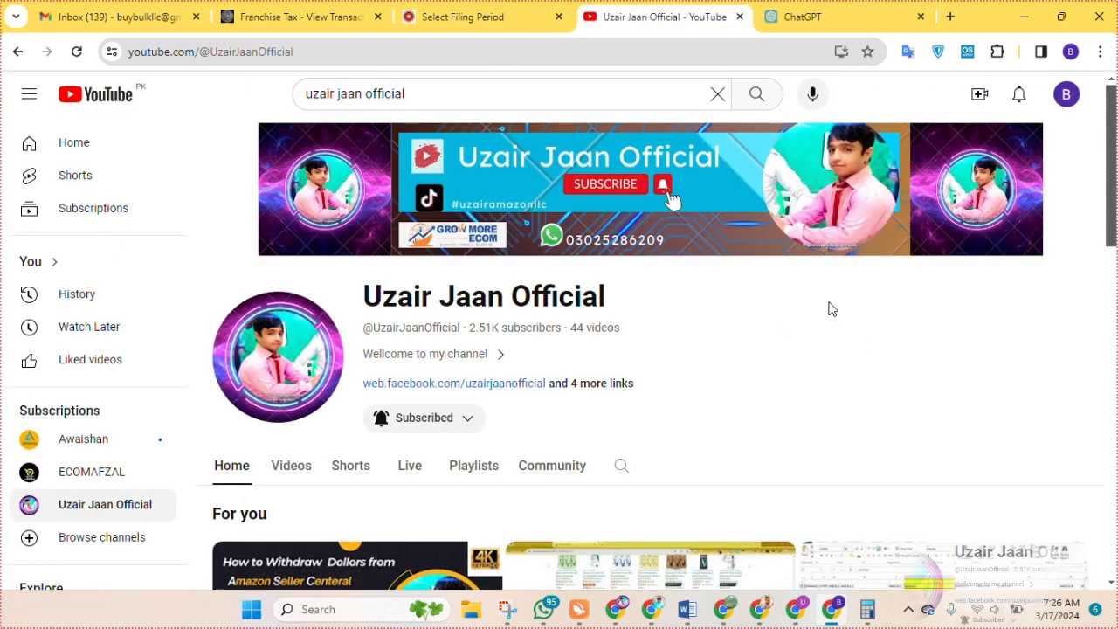
scroll(830, 319, down, 5)
scroll(827, 347, up, 5)
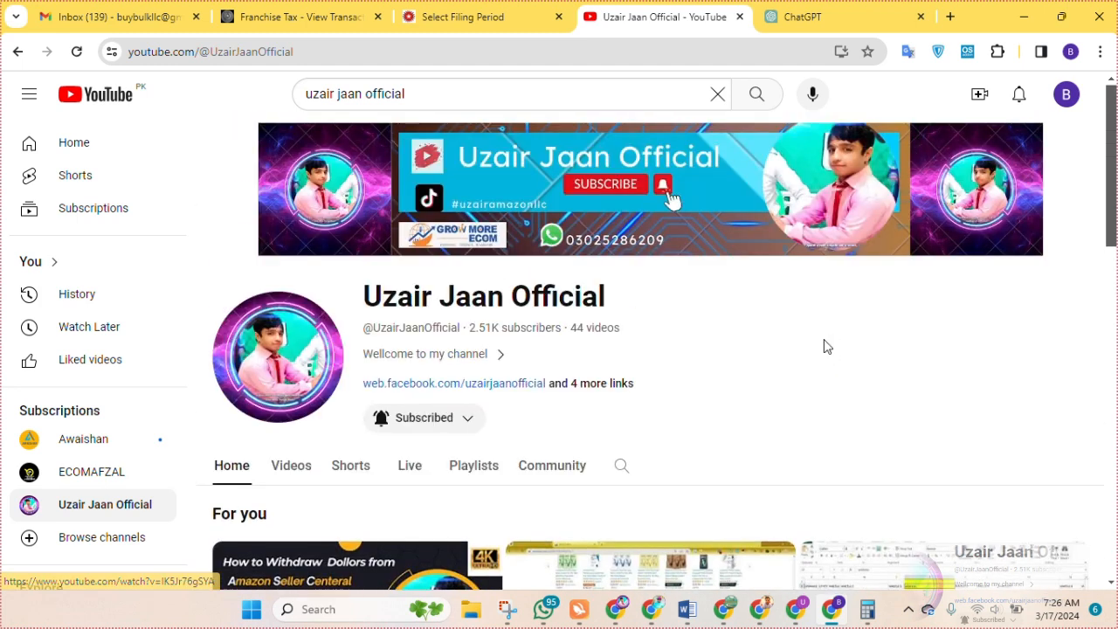